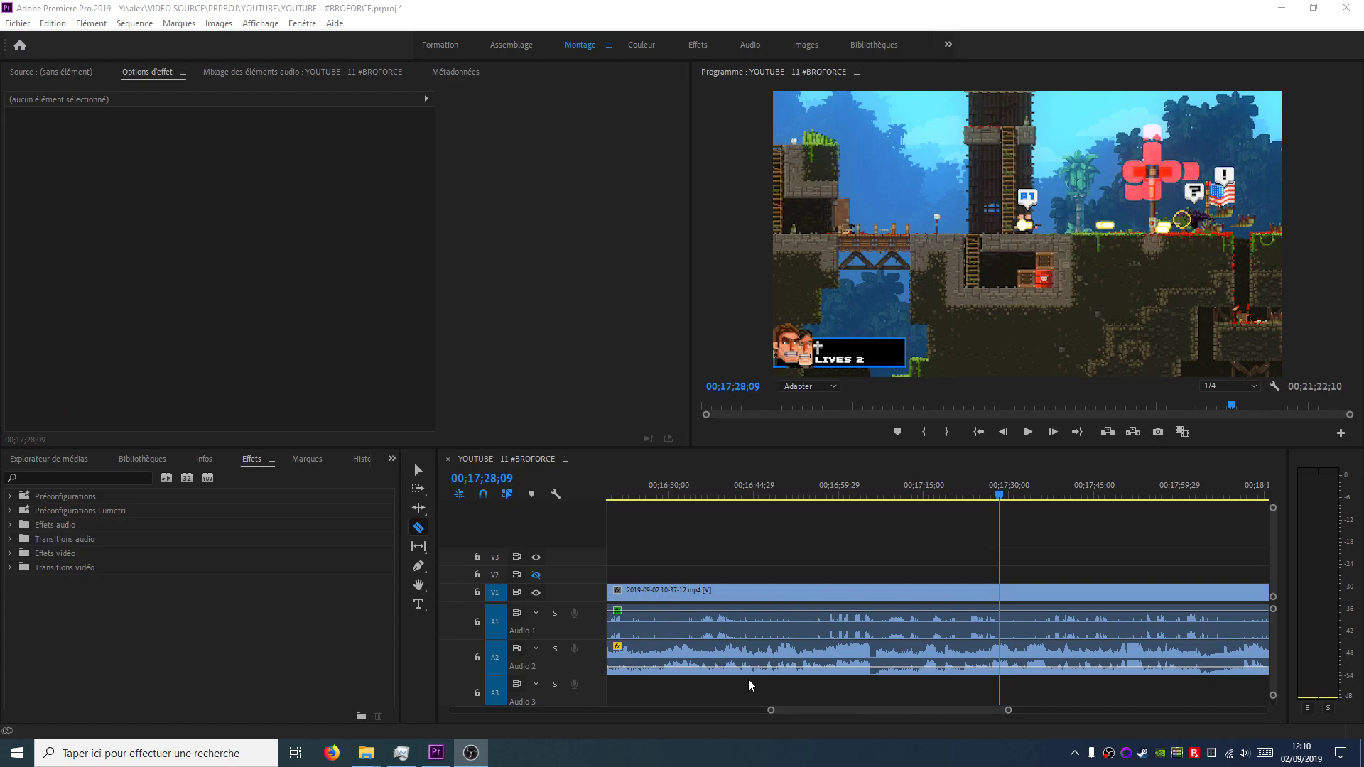
Play the sequence briefly from 00;17;28;09, pause it, and check the Wi-Fi activity graph in Task Manager
click(1027, 442)
key(space)
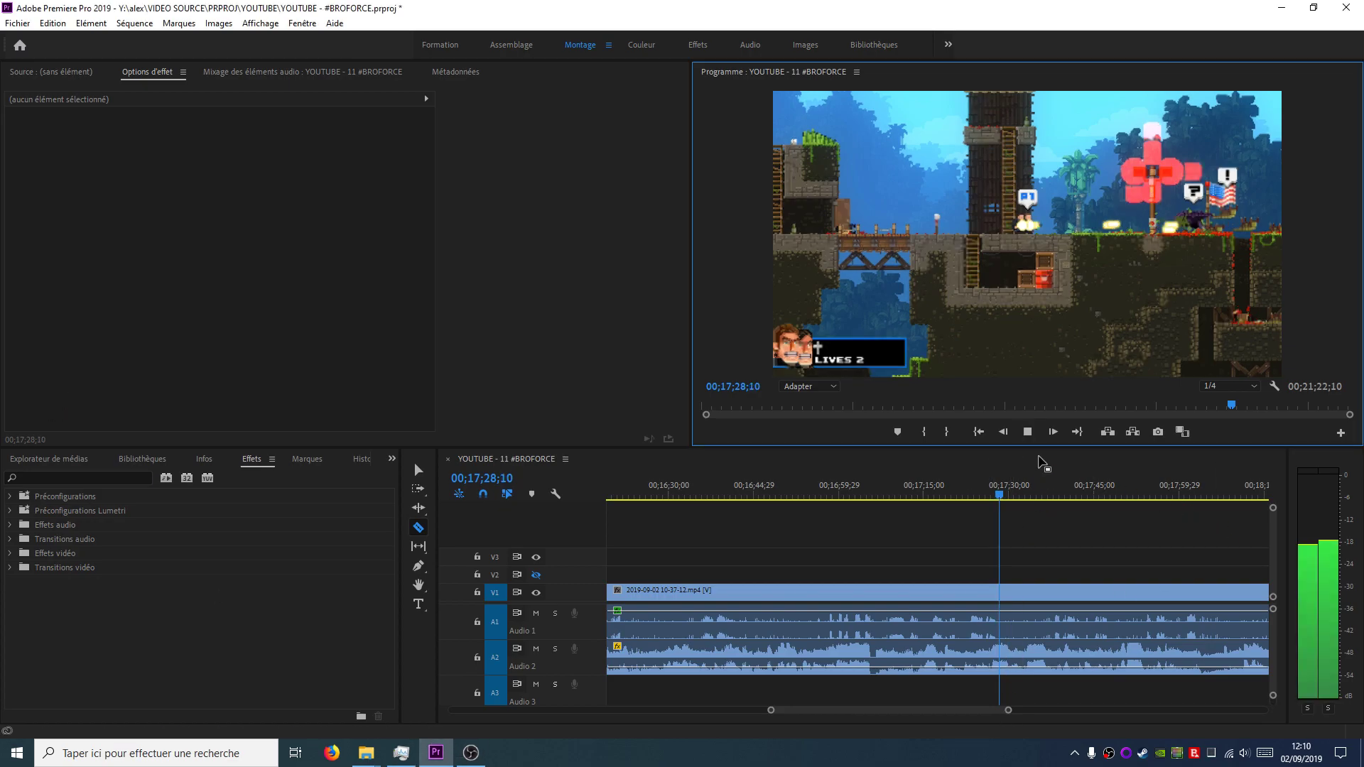
key(space)
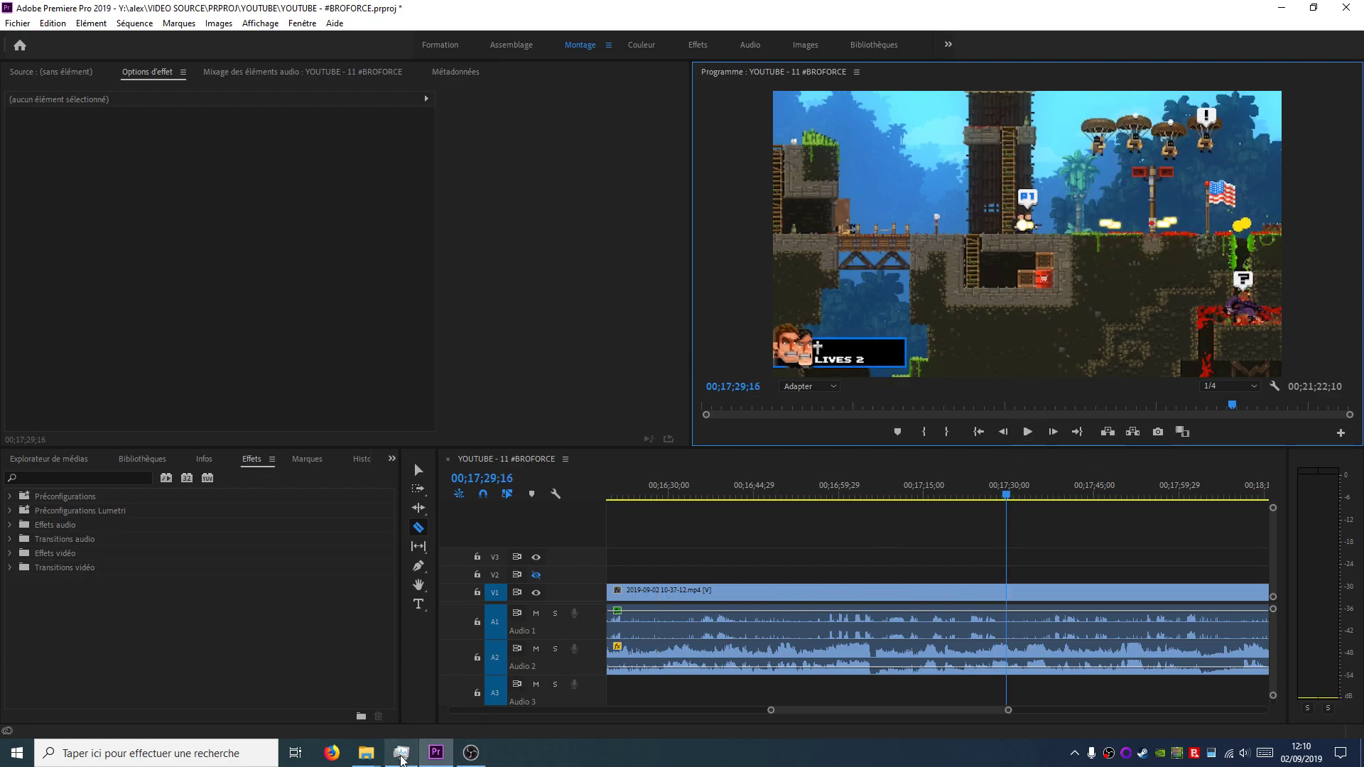
click(401, 753)
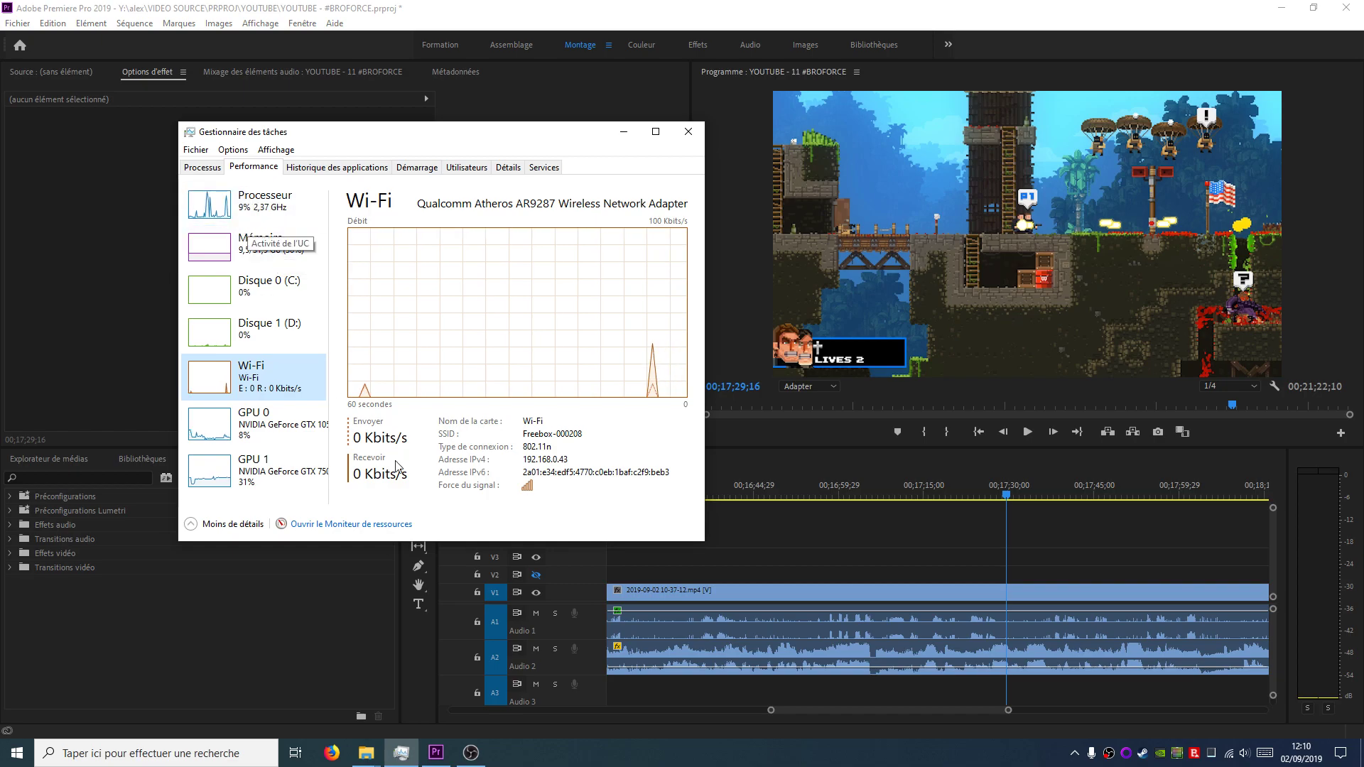
Switch to Premiere Pro, jump the playhead to 00;18;59;19, 00;19;36;28 and 00;09;42;24, and check the Wi-Fi activity in Task Manager
click(817, 710)
scroll(816, 710, down, 5)
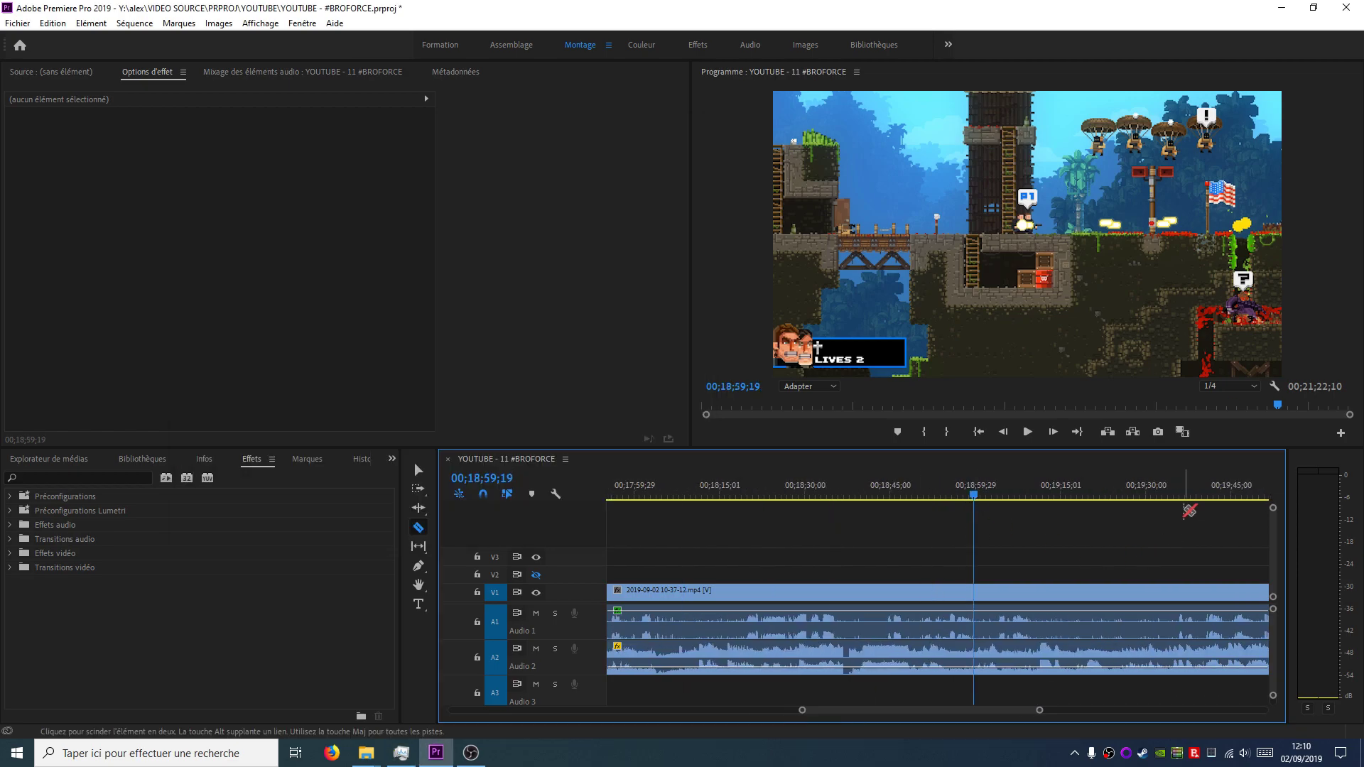
click(1185, 494)
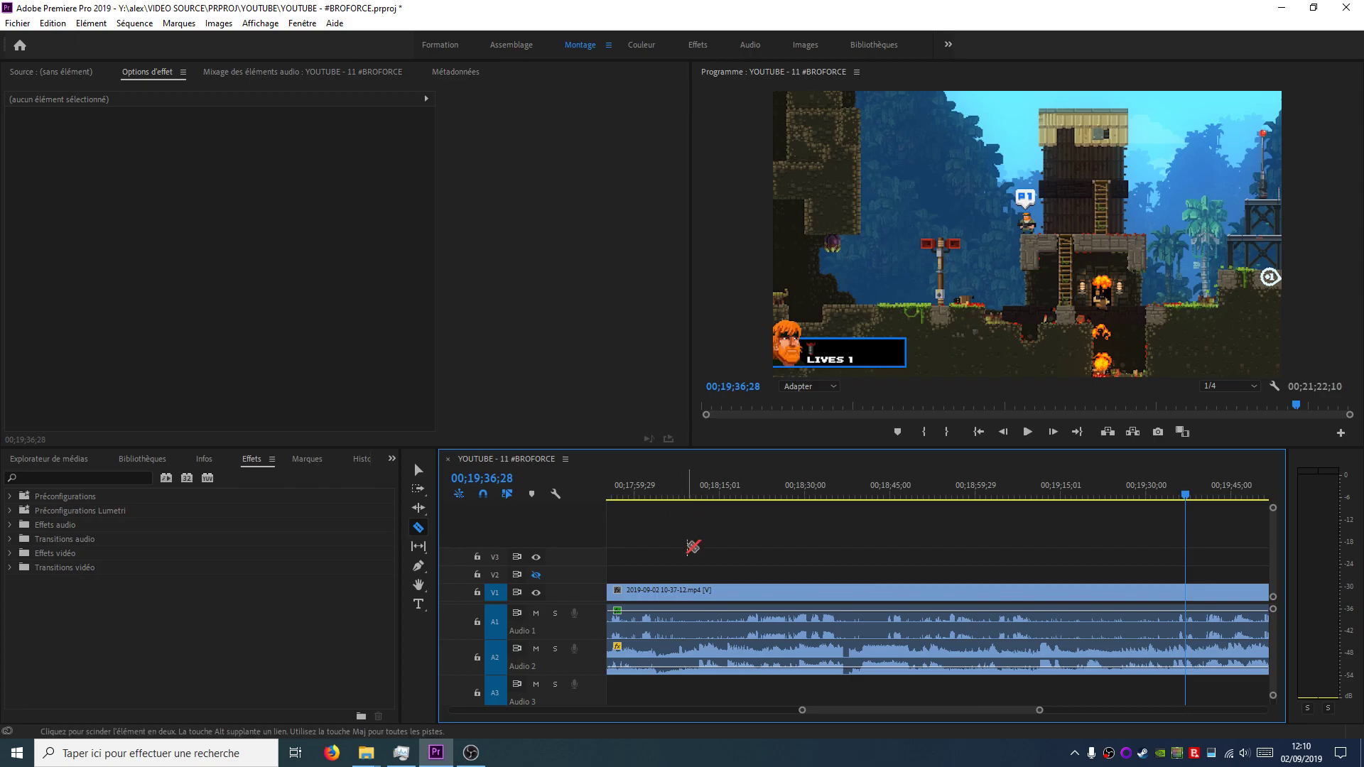
drag(849, 707, 679, 712)
click(745, 494)
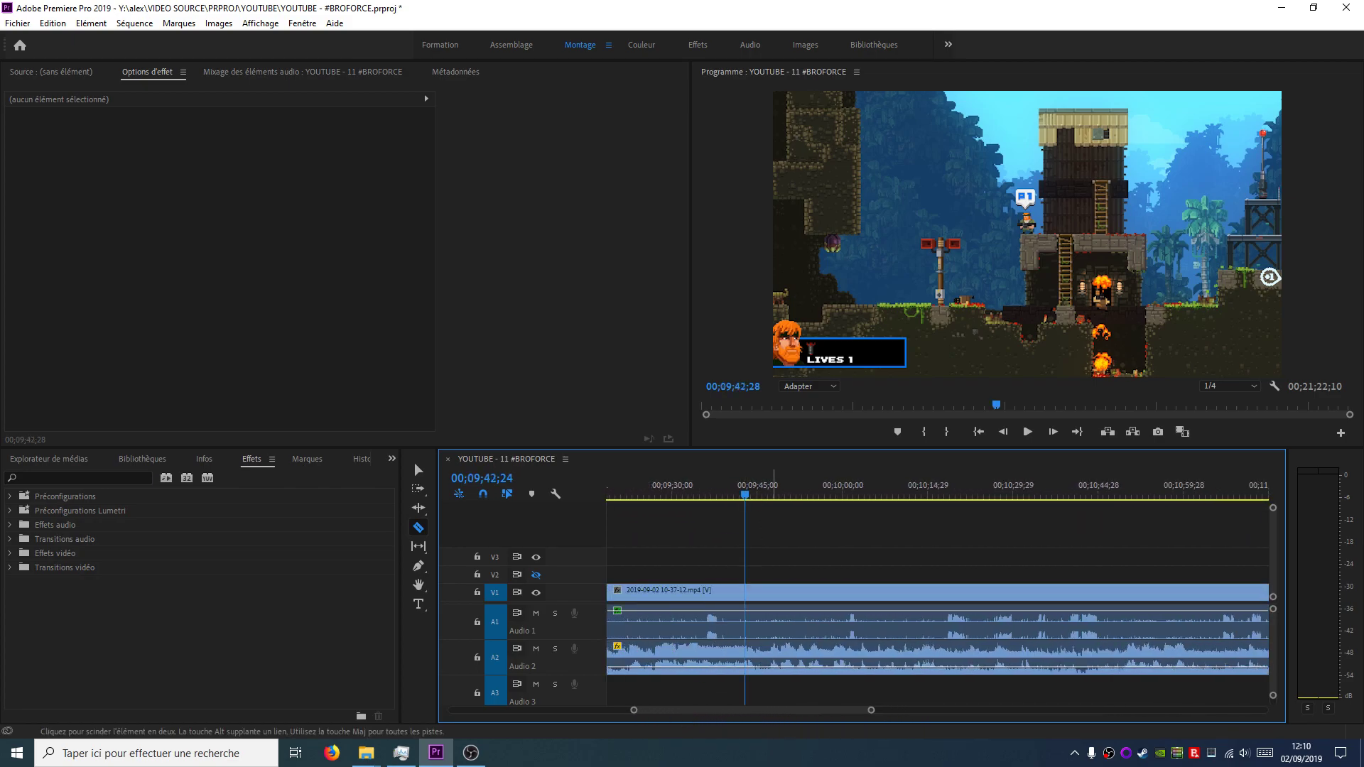
click(402, 753)
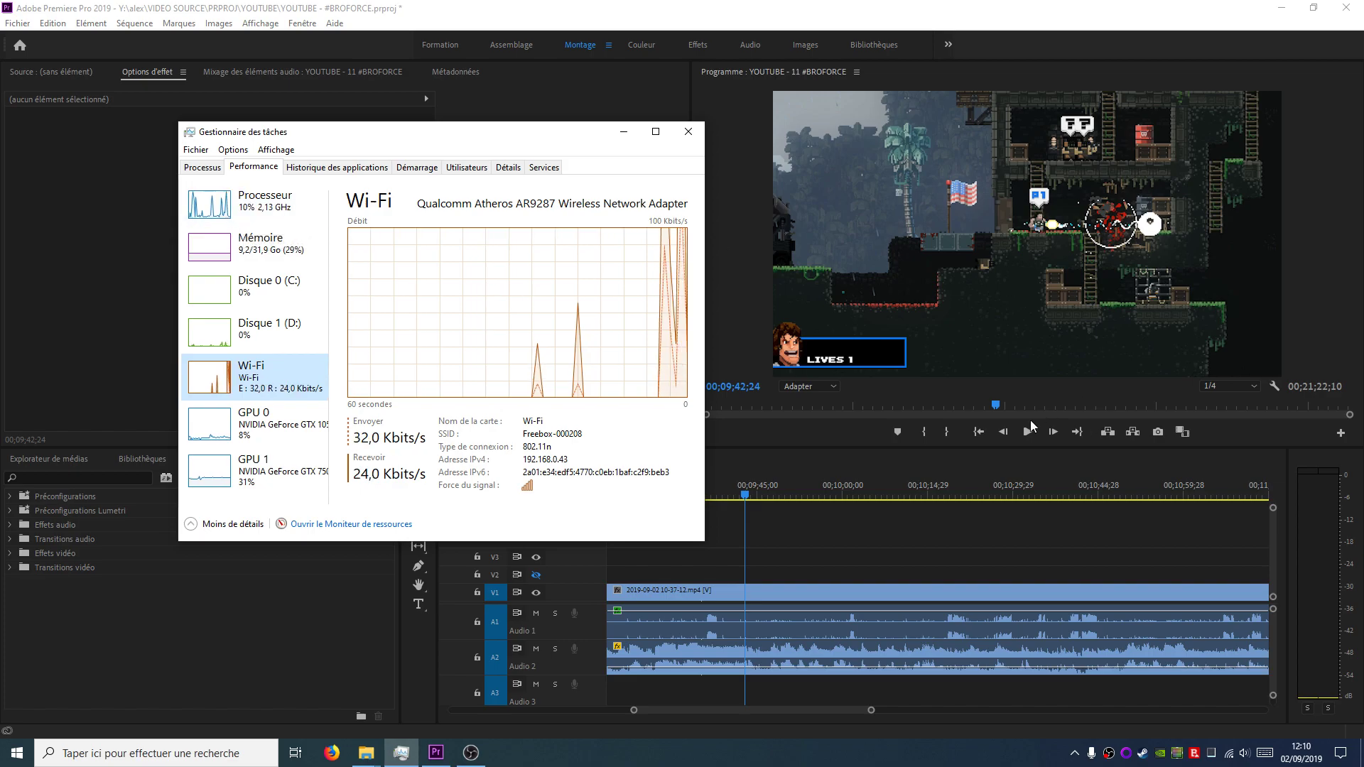
Return to Premiere Pro, play a few seconds from 00;09;42;24, and examine the network traffic in Task Manager
key(alt+Tab)
key(space)
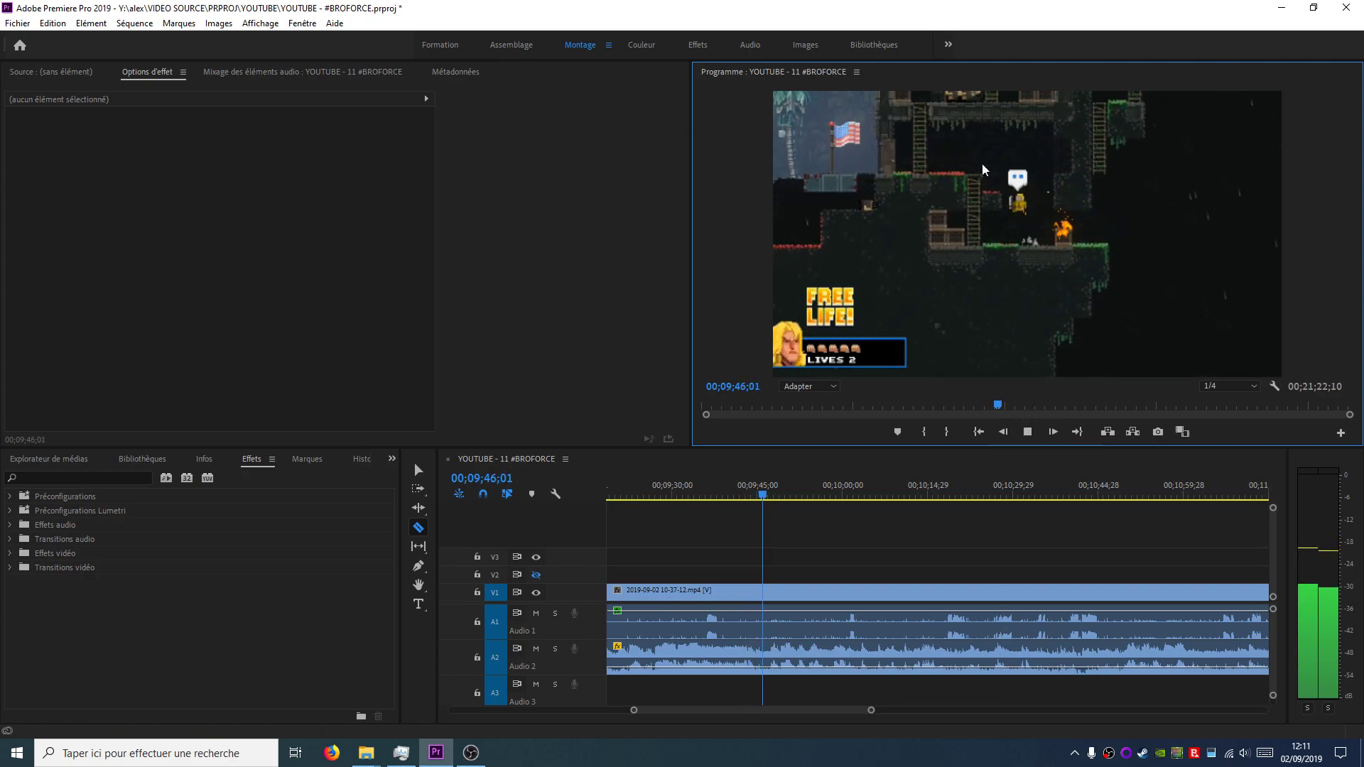
key(space)
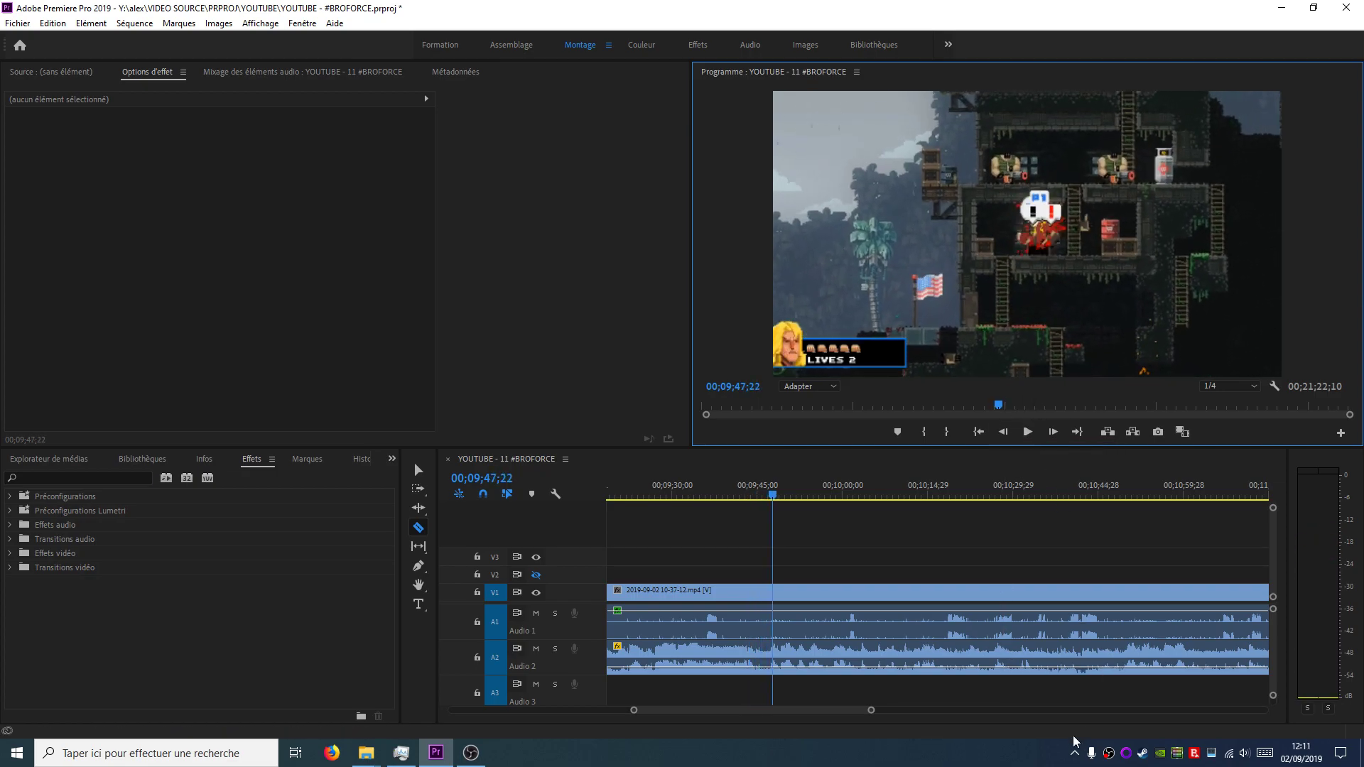
mouse_move(473, 752)
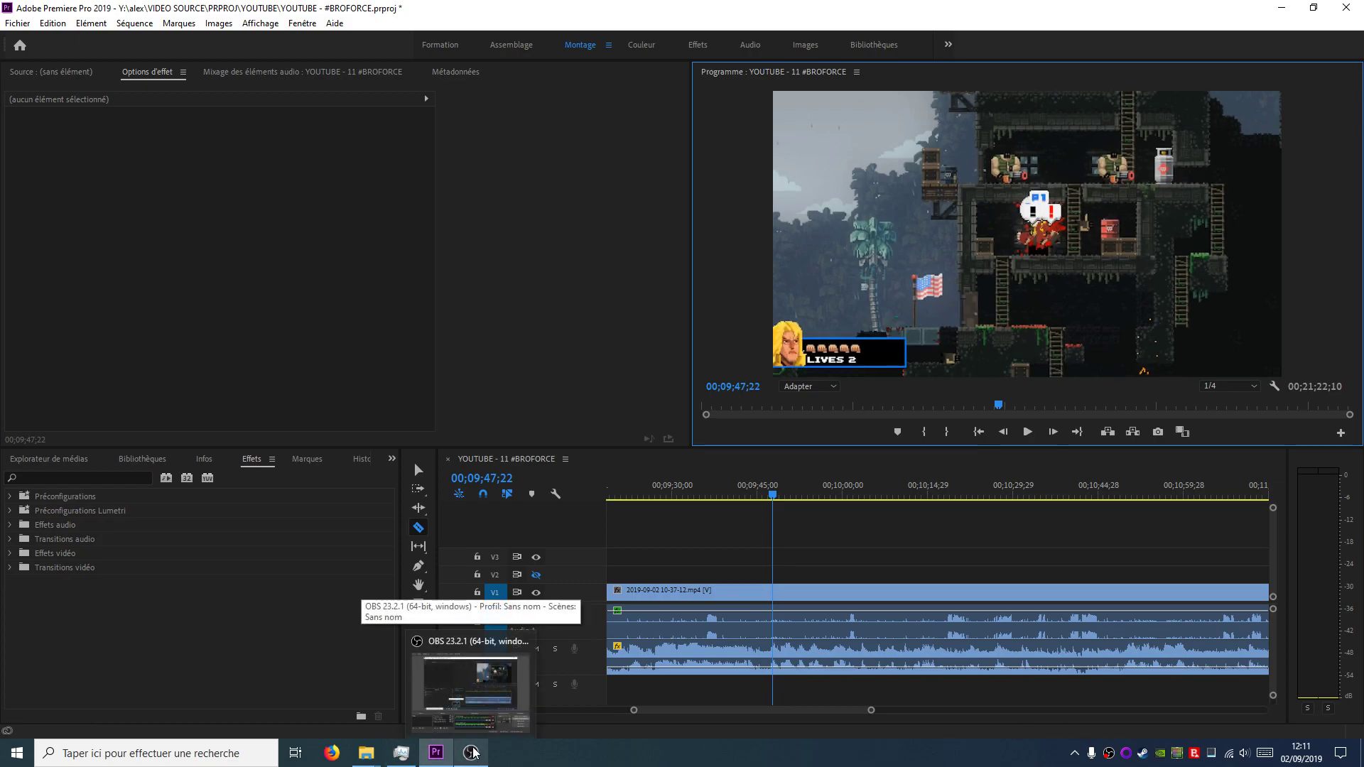
click(414, 754)
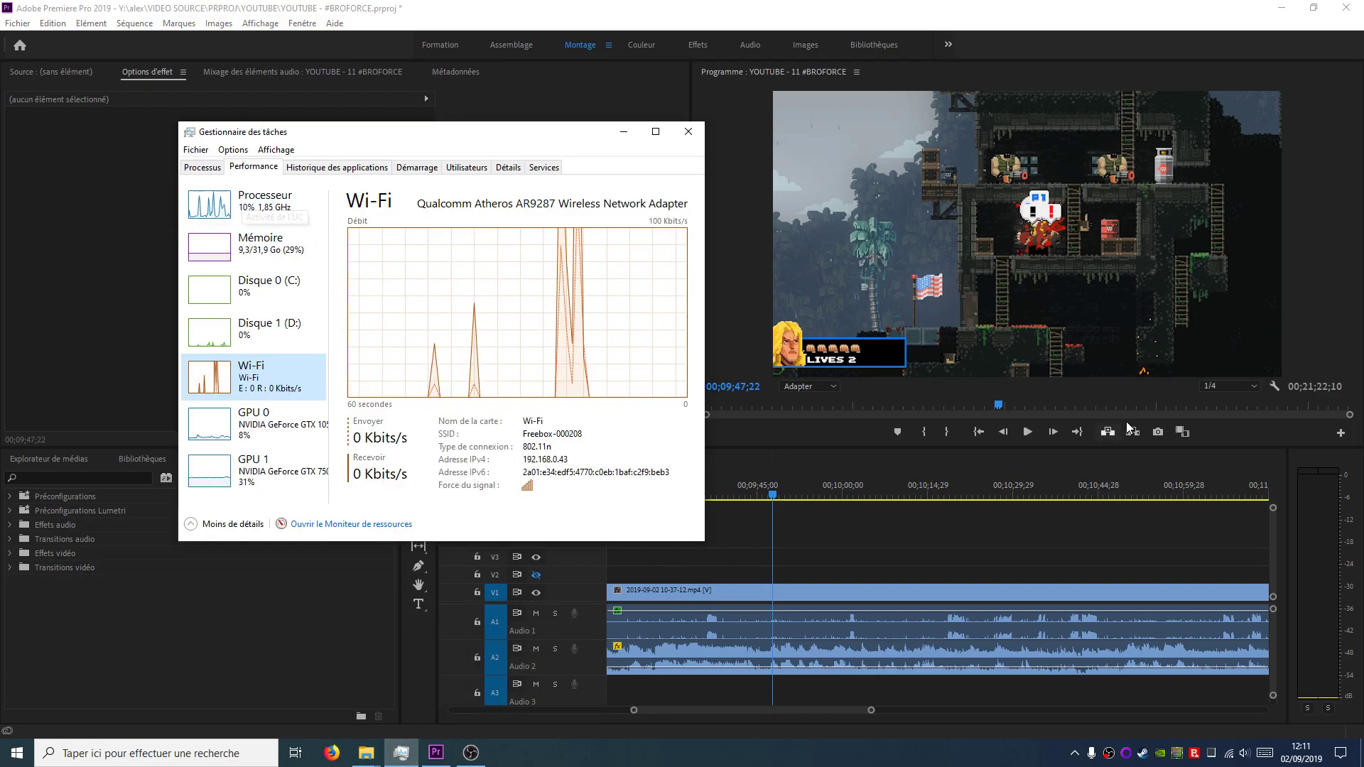
In Premiere Pro, move the playhead to 00;10;32;23 and 00;10;53;15, play briefly, and check the Wi-Fi graph in Task Manager
click(1014, 491)
click(1031, 494)
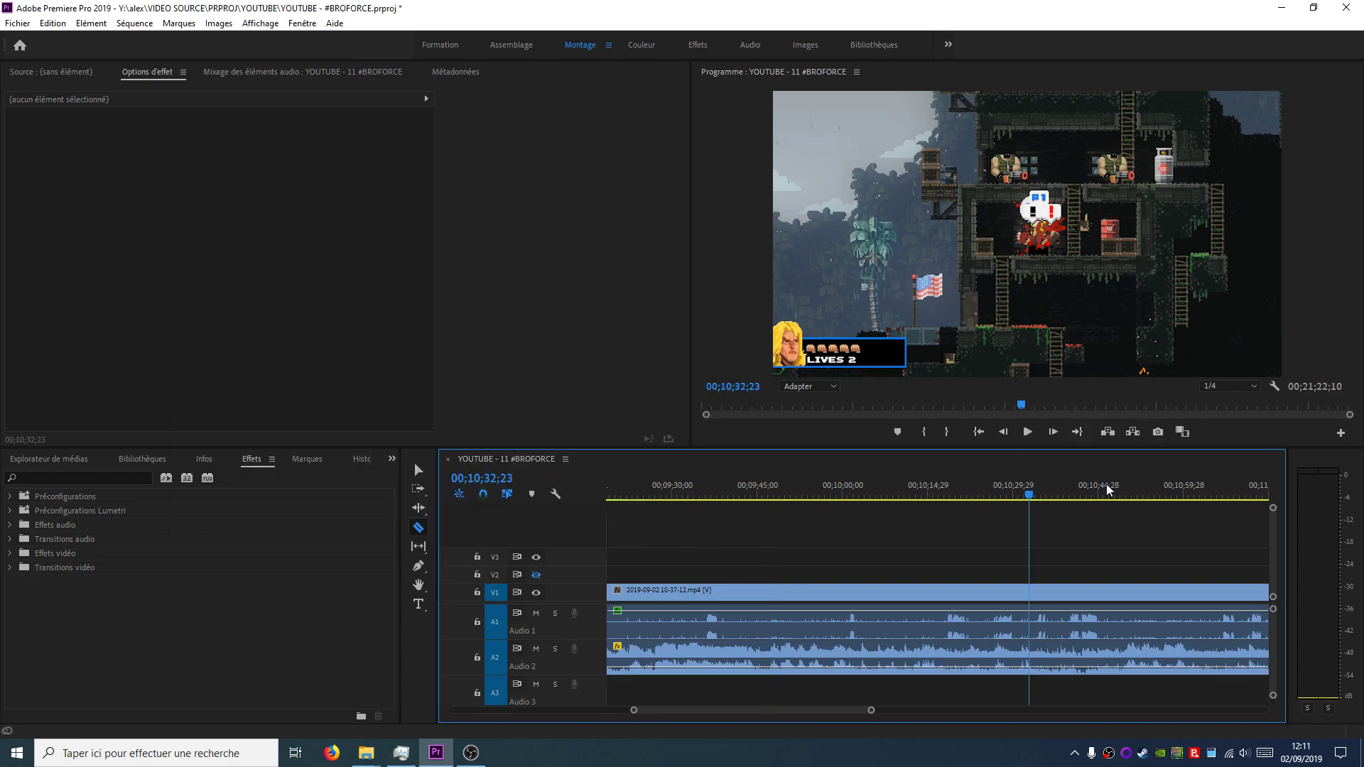
click(1149, 488)
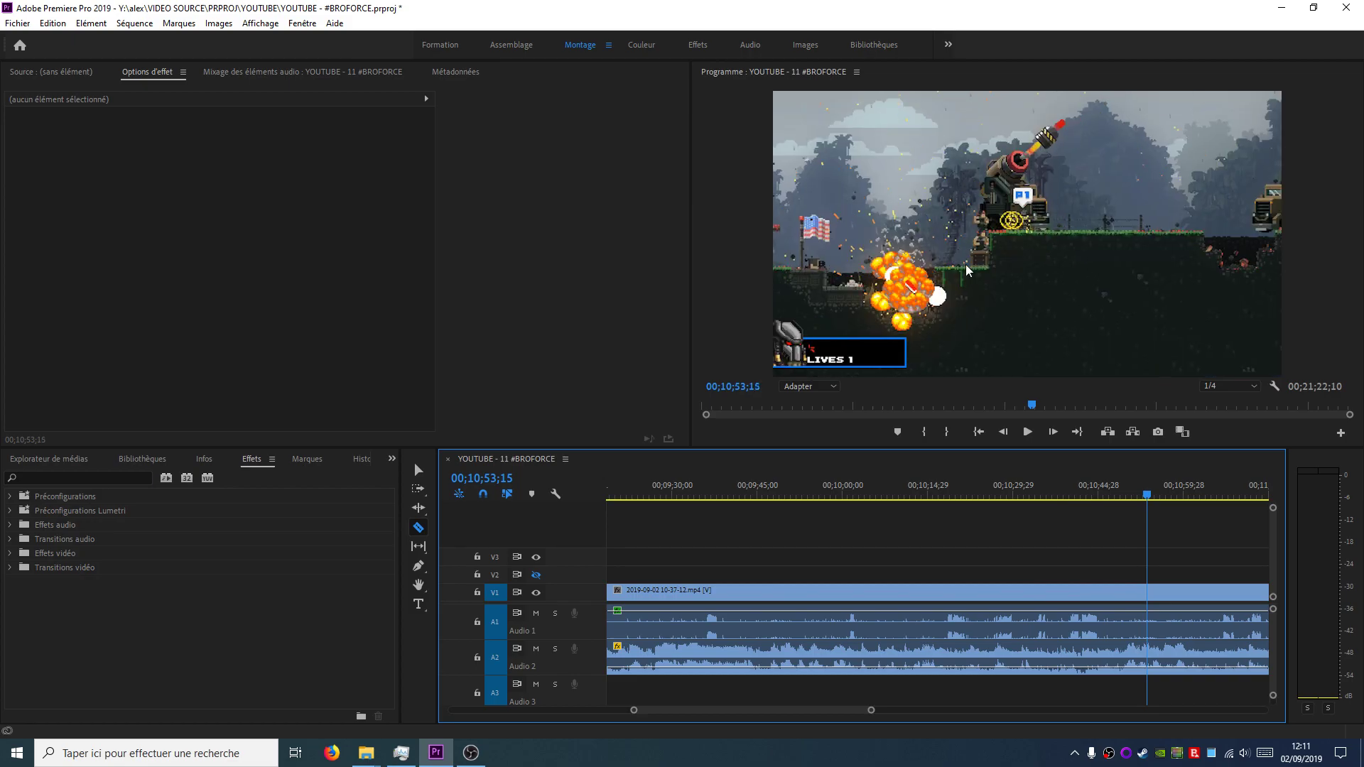
click(1027, 432)
click(1149, 489)
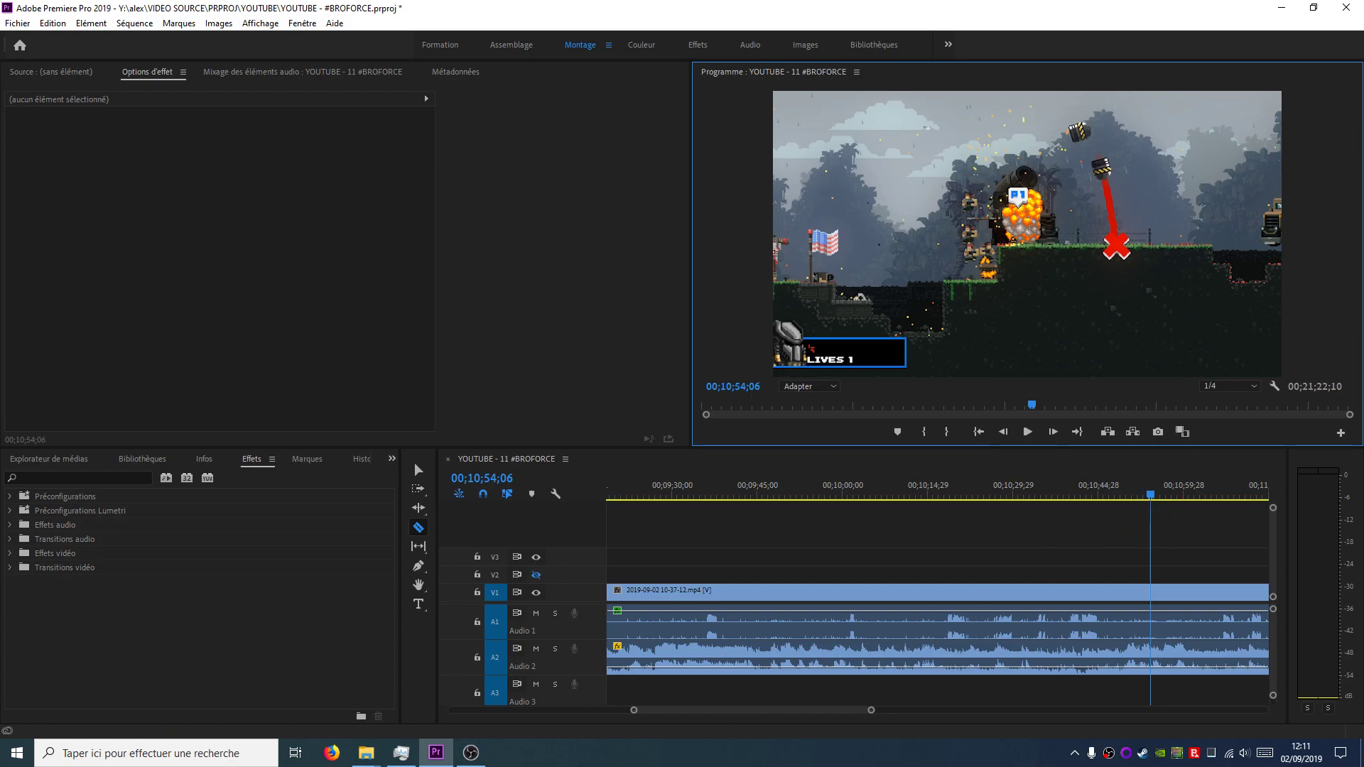
click(401, 753)
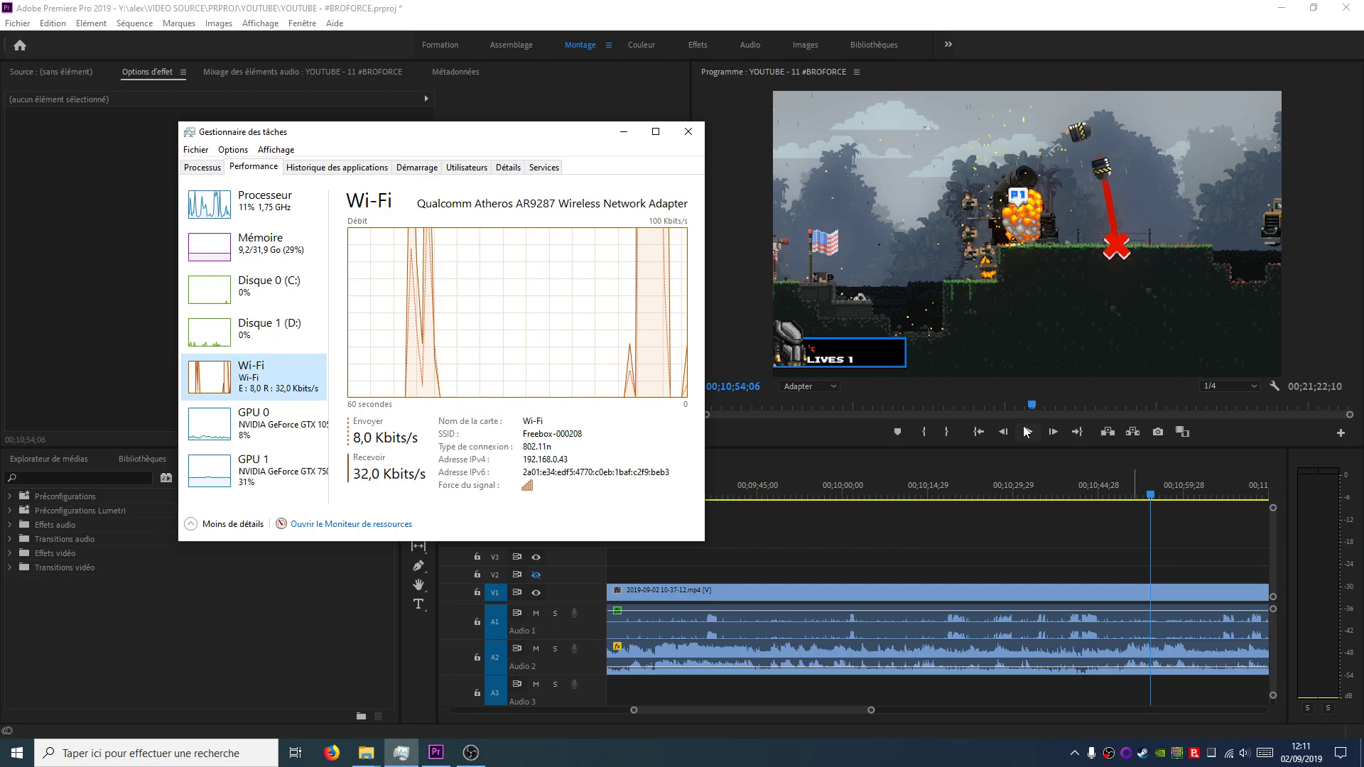
Return to Premiere Pro and open the media cache preferences
click(213, 15)
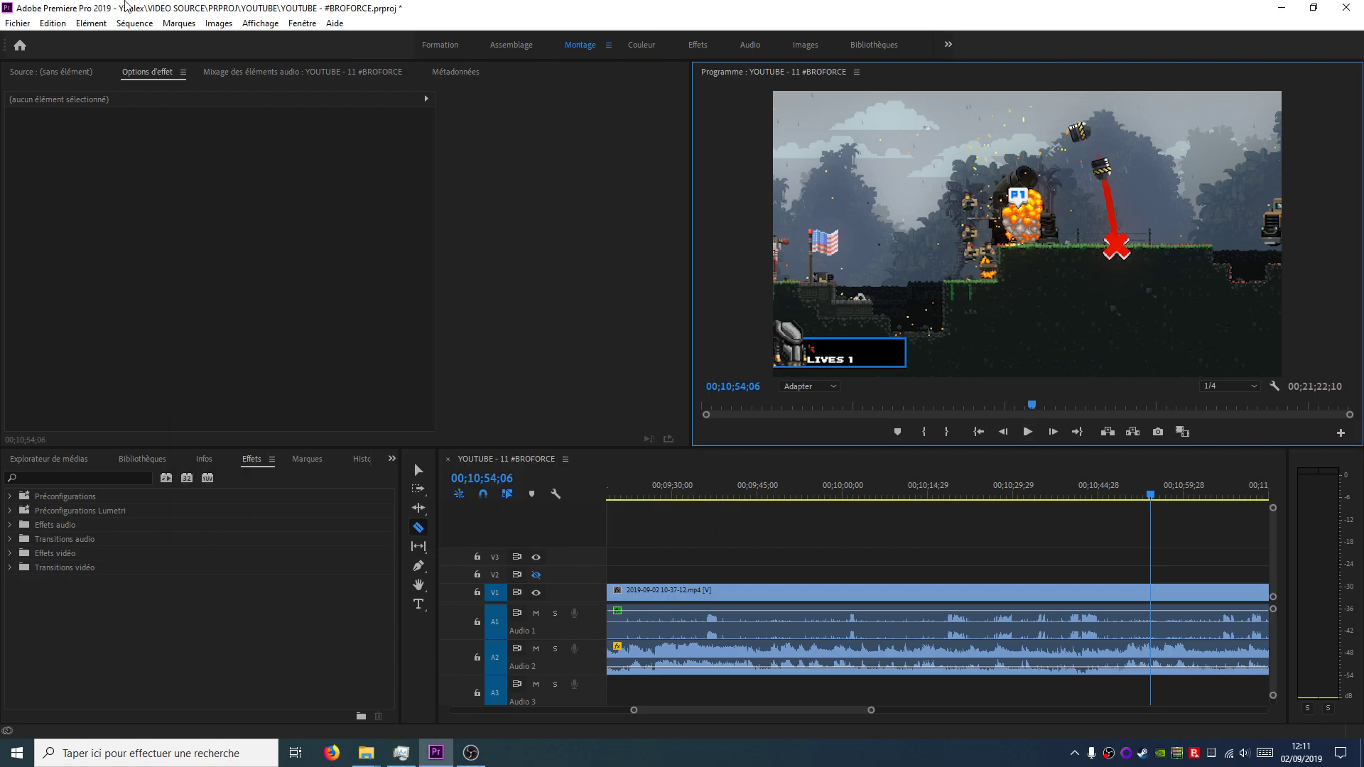
click(53, 22)
mouse_move(277, 458)
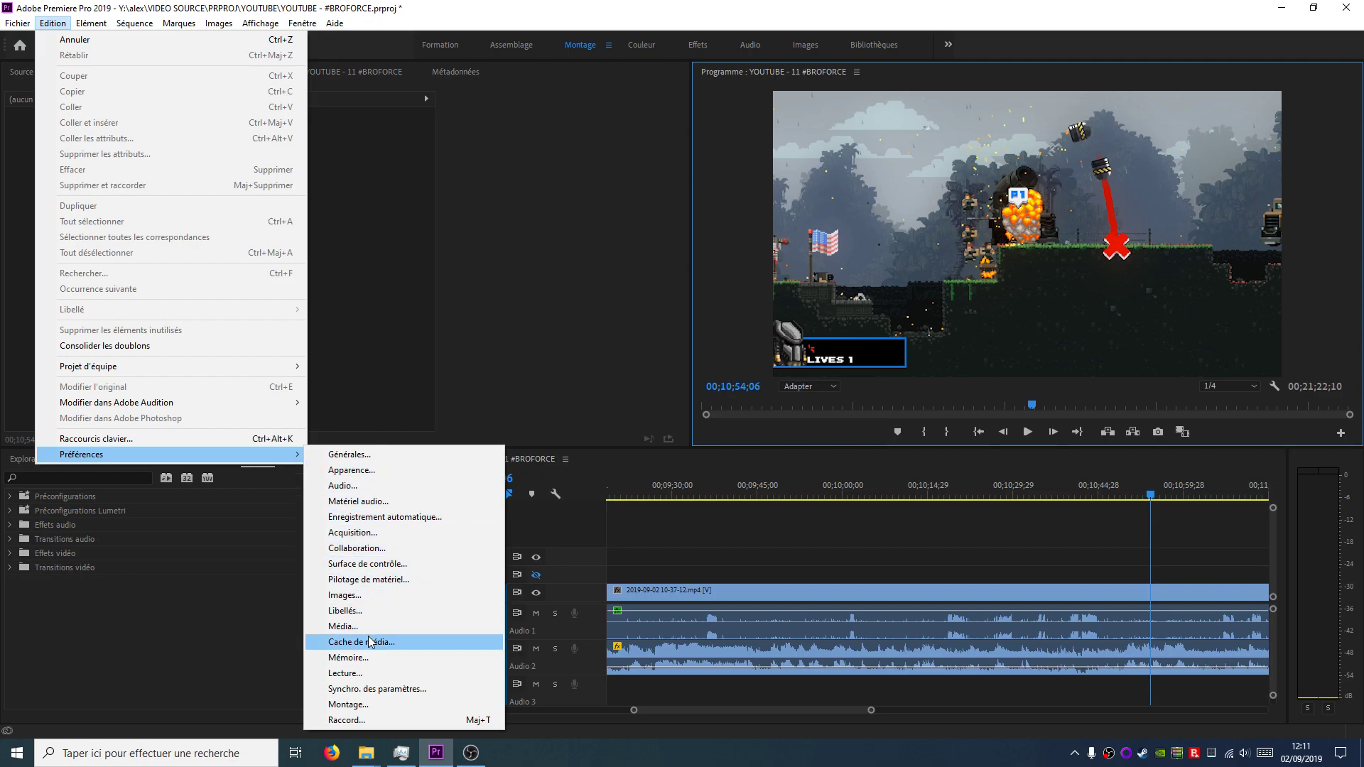
click(370, 642)
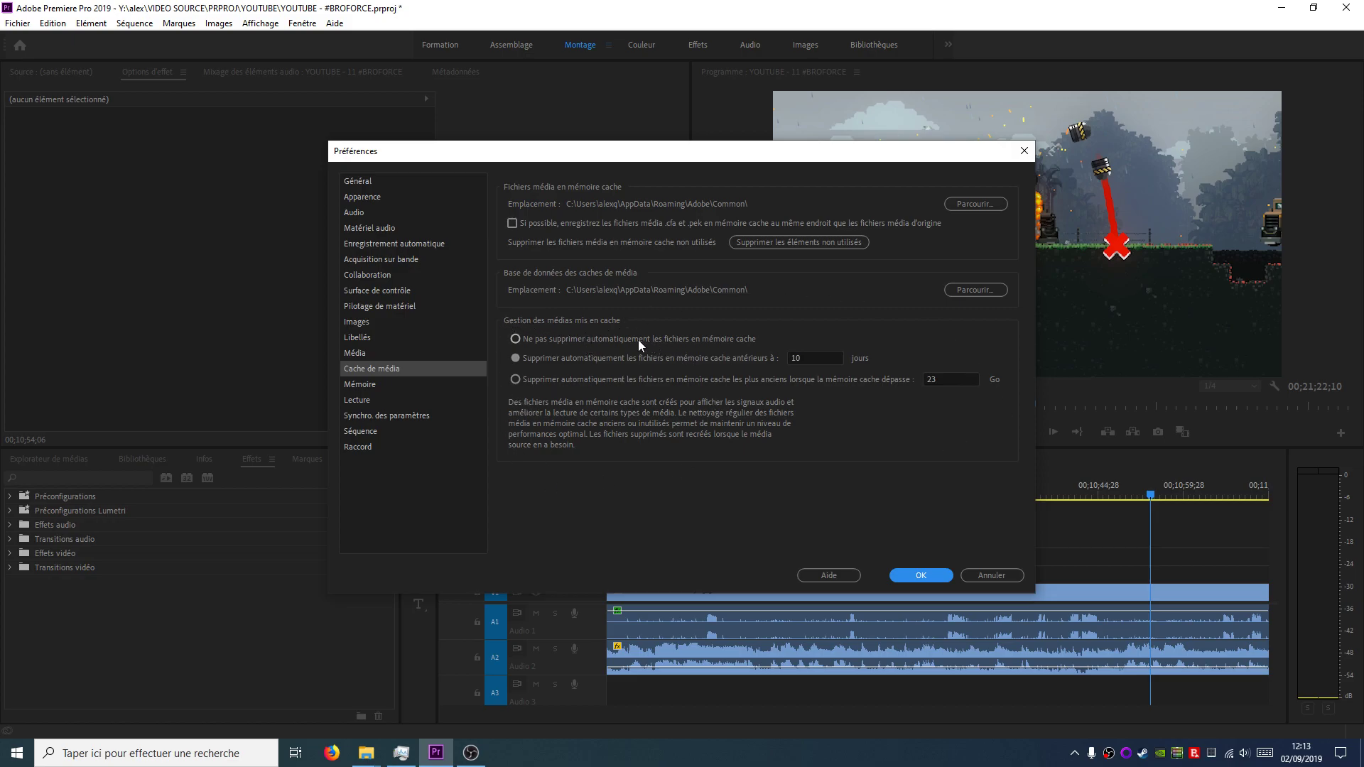
Try the cache management options, choose automatic deletion of cache files older than 10 days, and accept the preferences
click(555, 339)
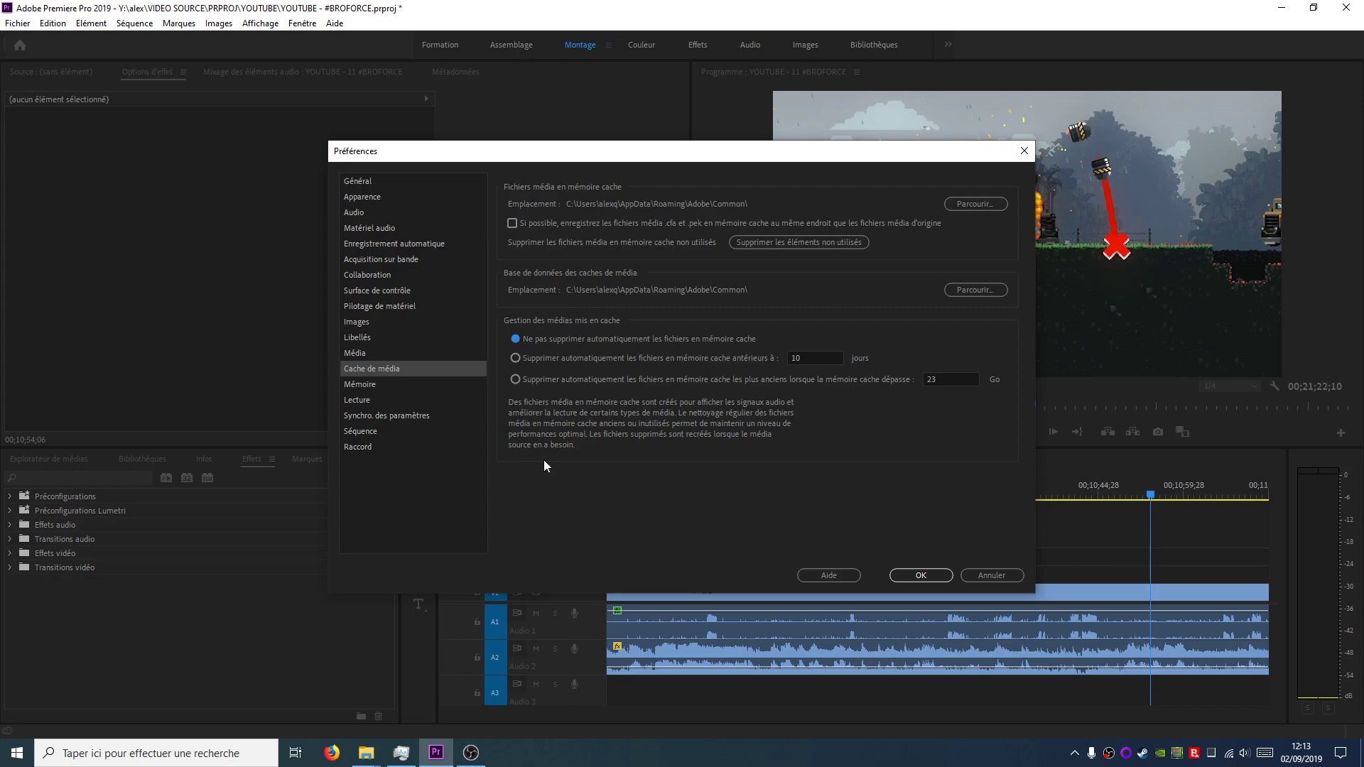
click(543, 360)
click(818, 400)
click(576, 379)
click(607, 359)
click(817, 359)
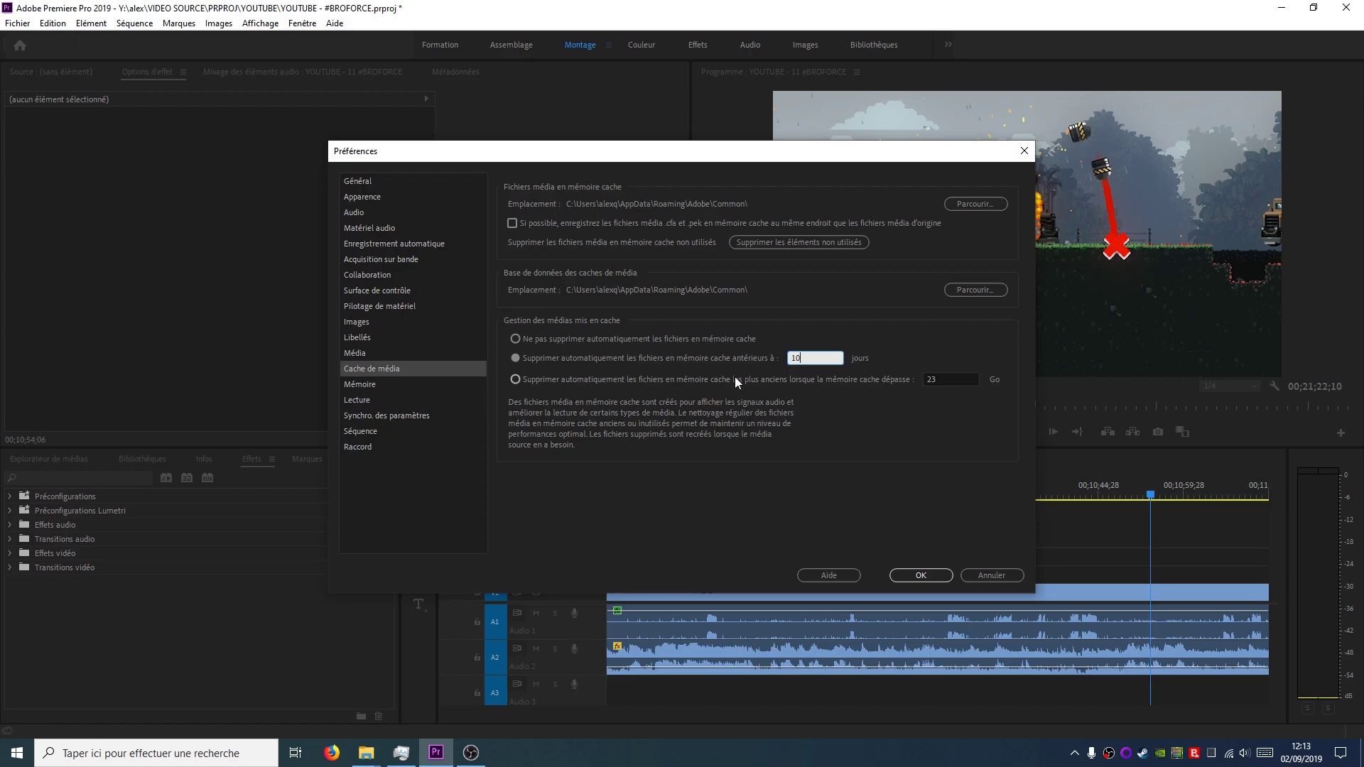
click(531, 382)
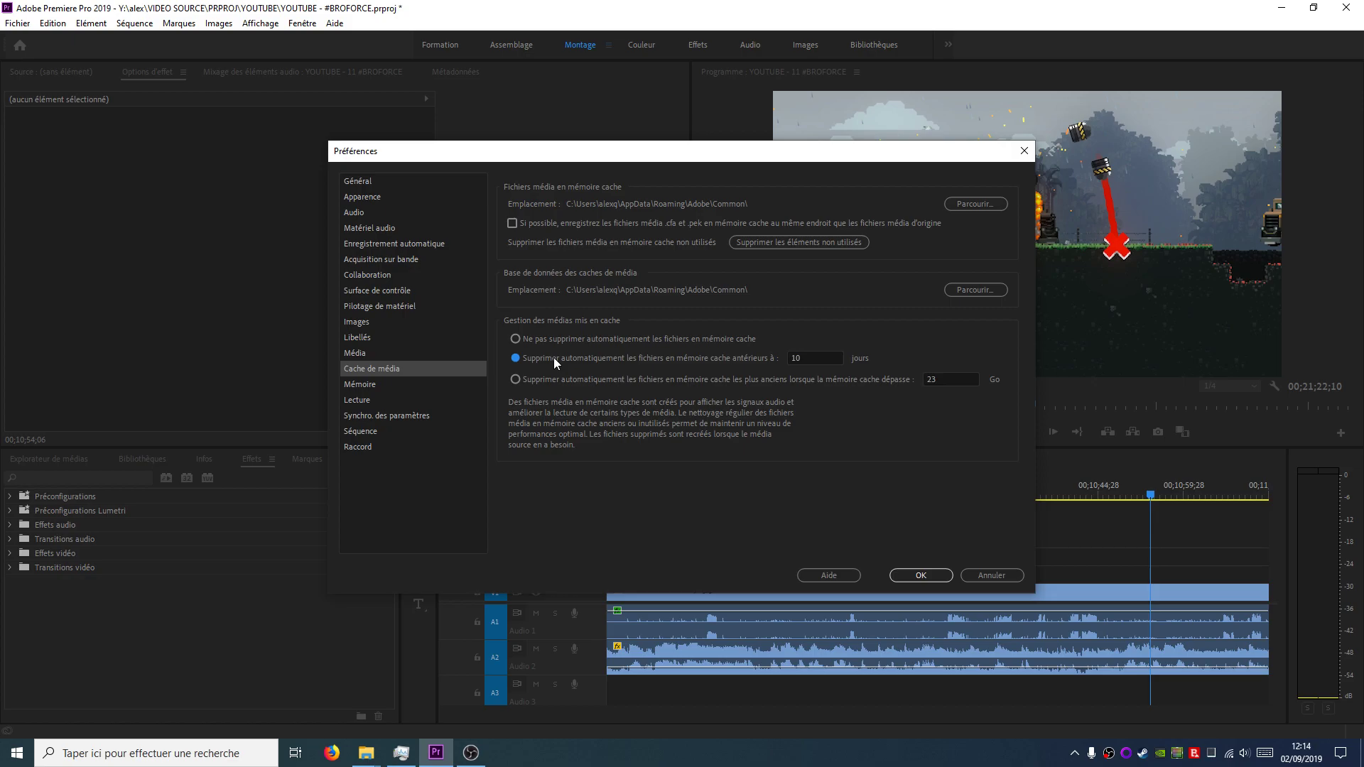
click(922, 575)
Open the %appdata% folder in File Explorer and go to Adobe > Common, where the media cache is stored
click(139, 748)
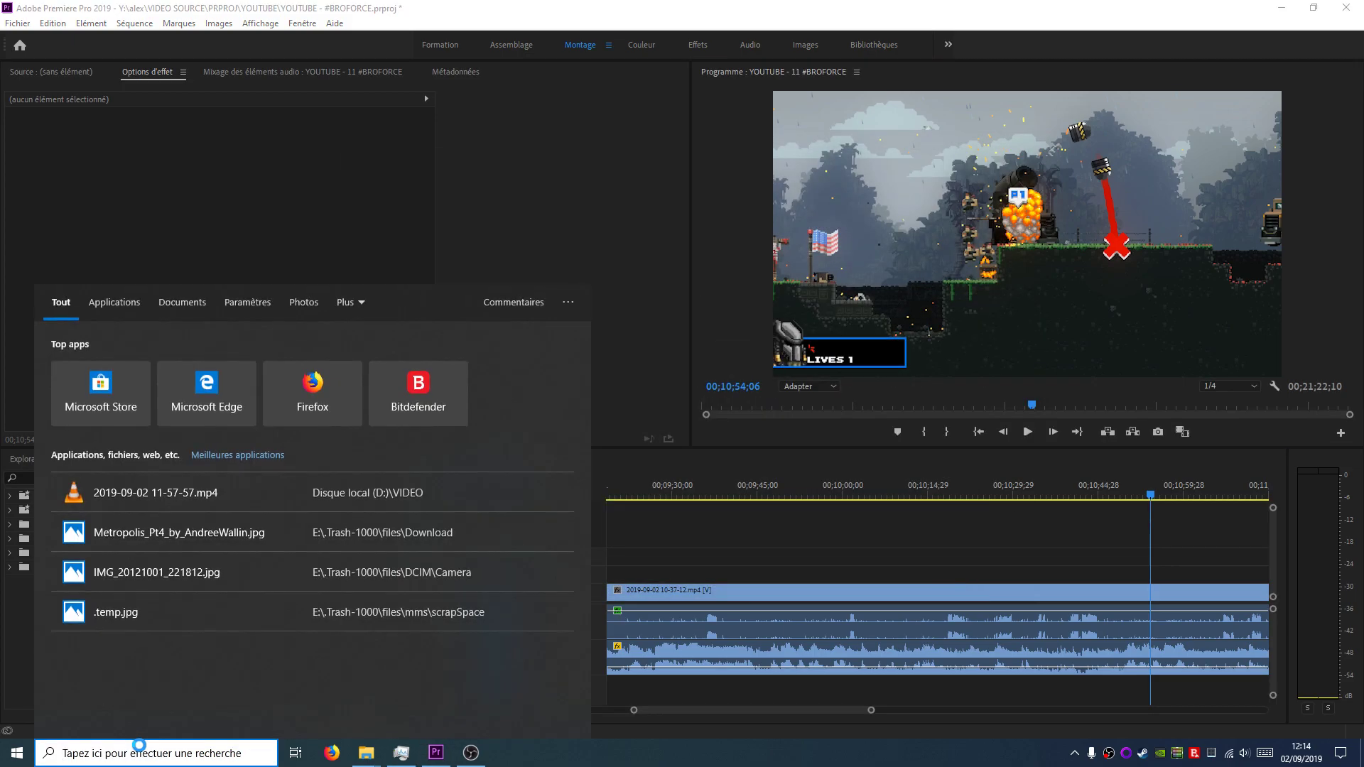
text(%app)
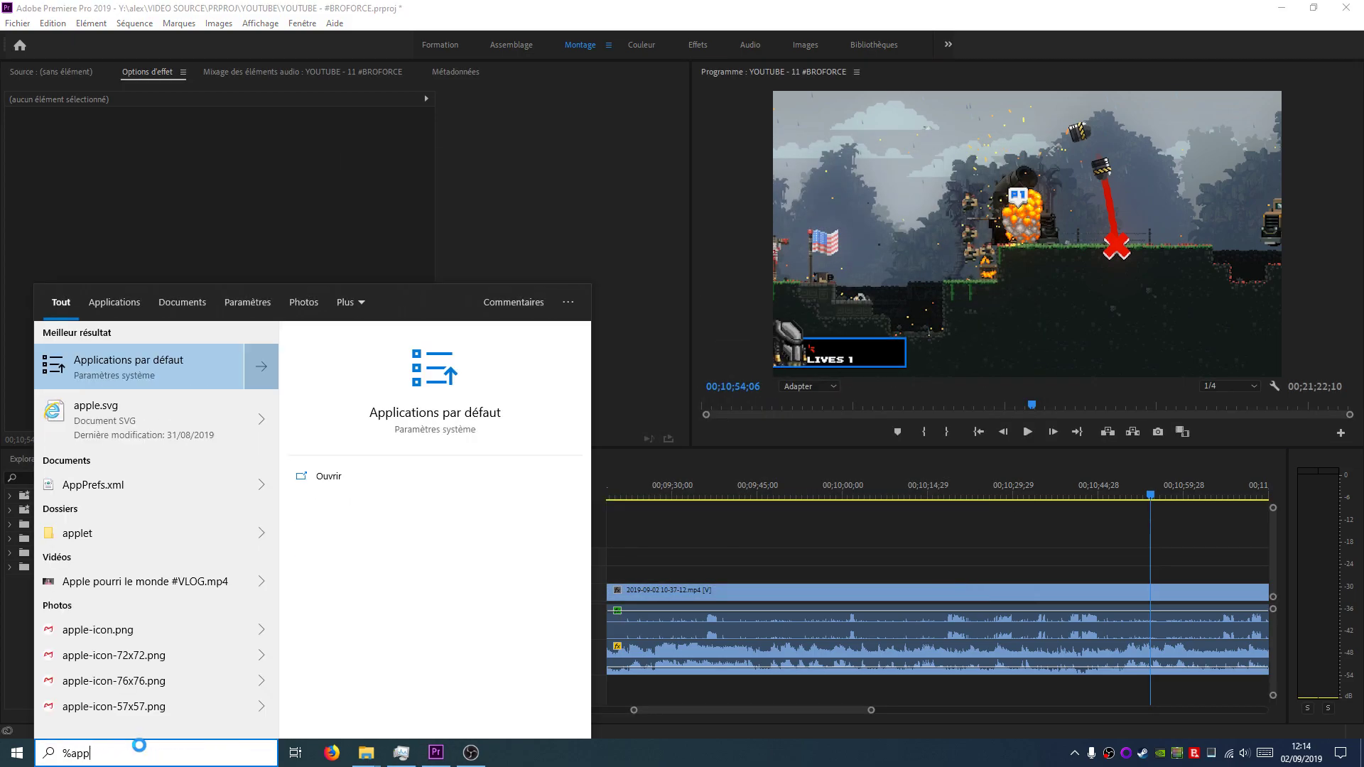
text(data%)
key(Return)
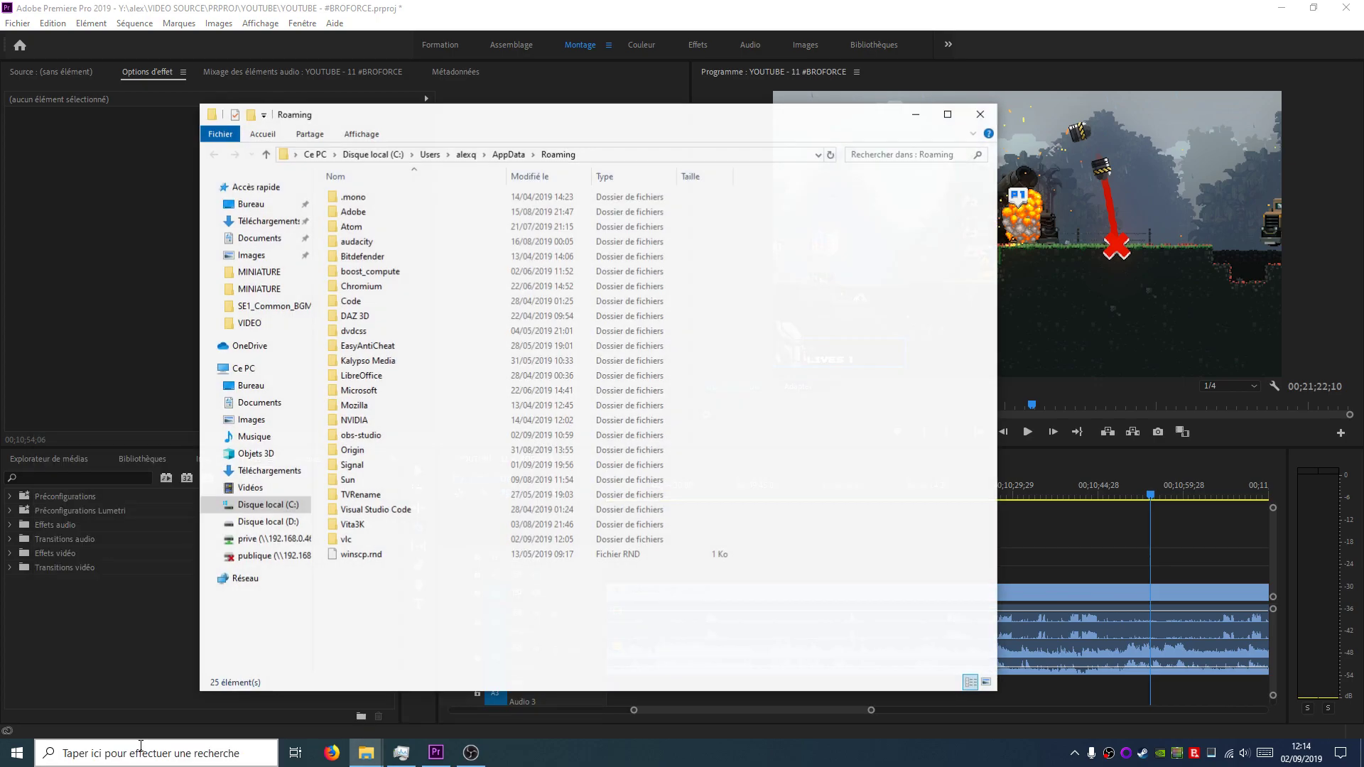
double_click(355, 212)
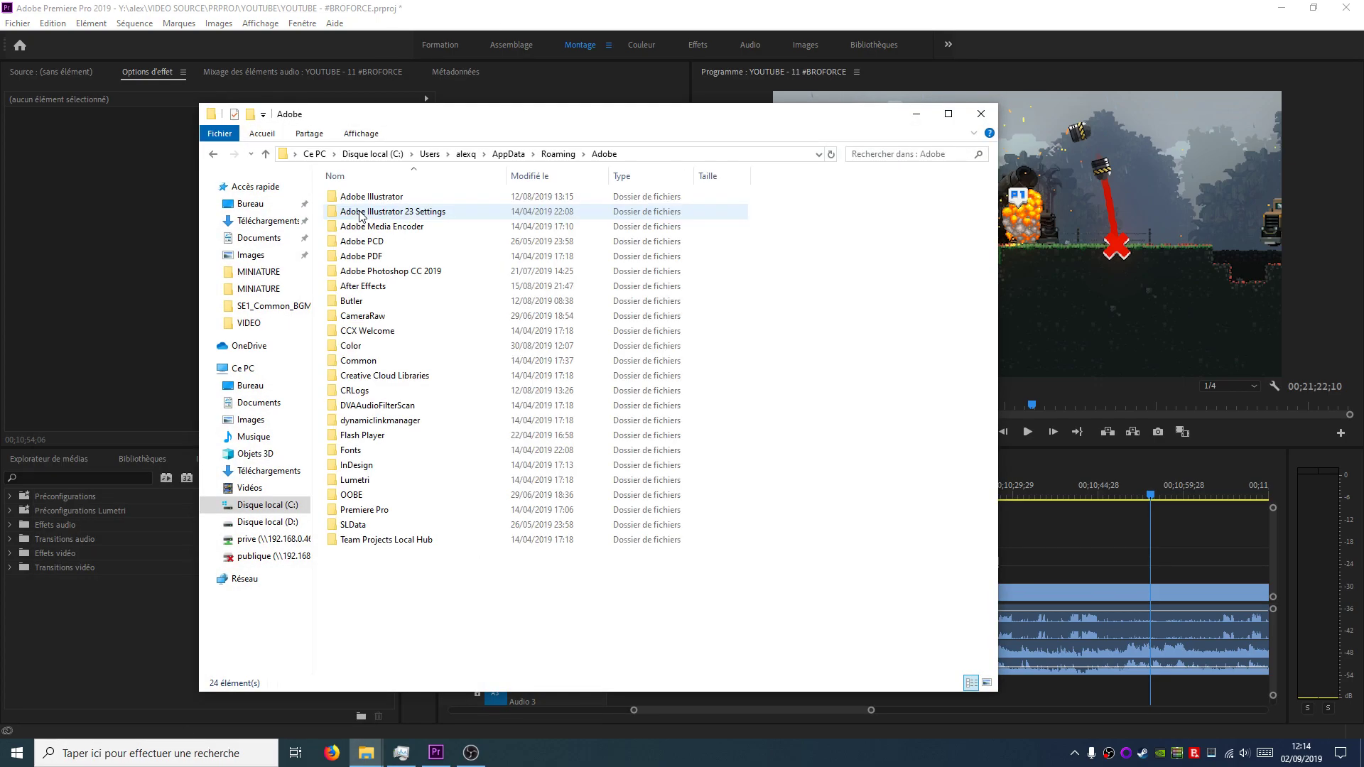
double_click(350, 359)
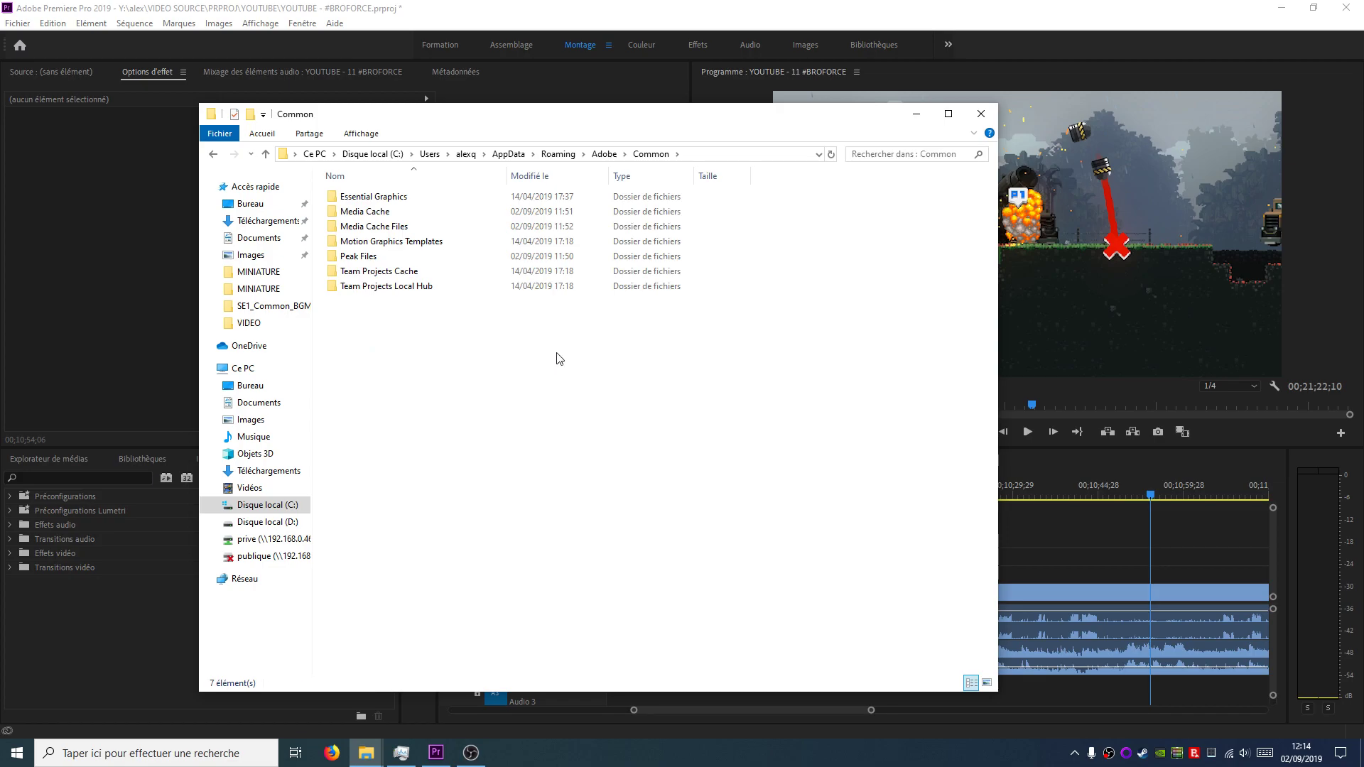
Open the Media Cache folder to view its contents and reposition the File Explorer window
drag(449, 124, 480, 146)
drag(426, 407, 390, 178)
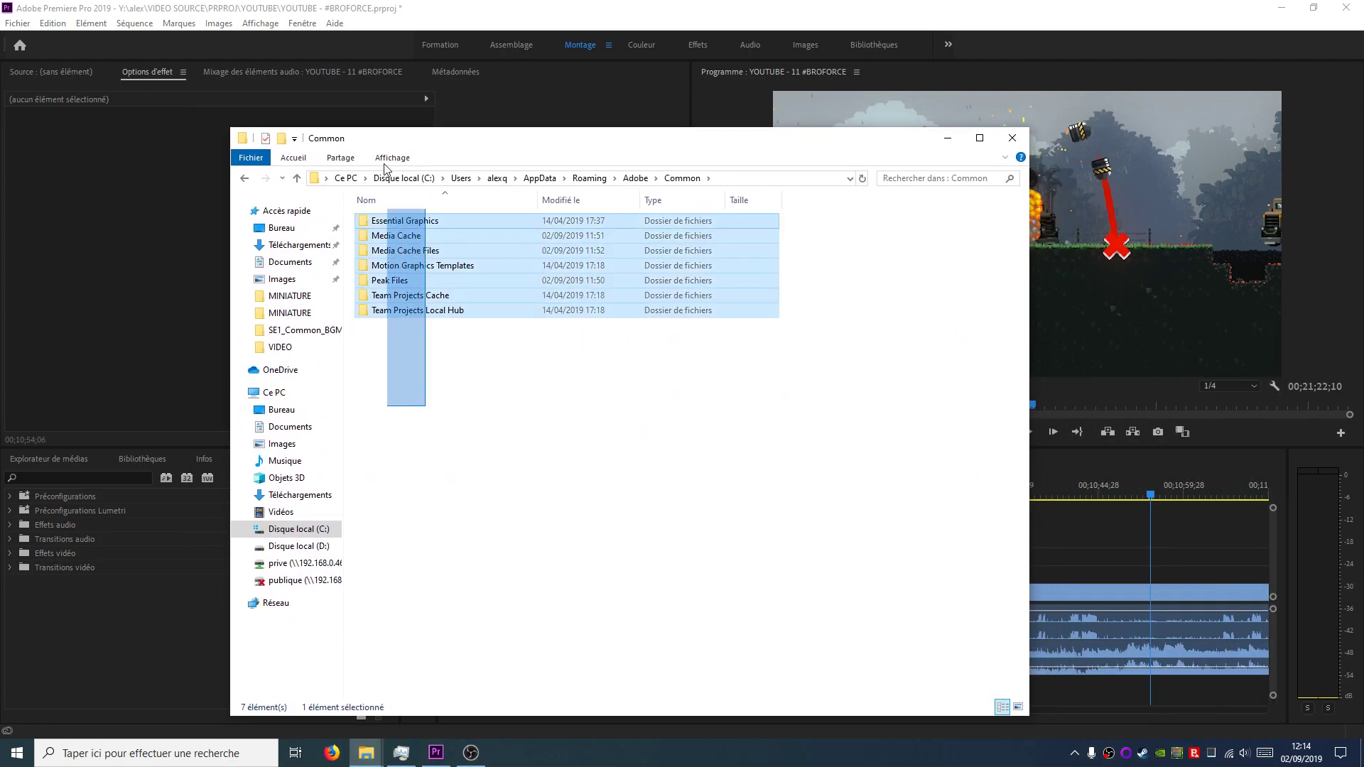
click(430, 453)
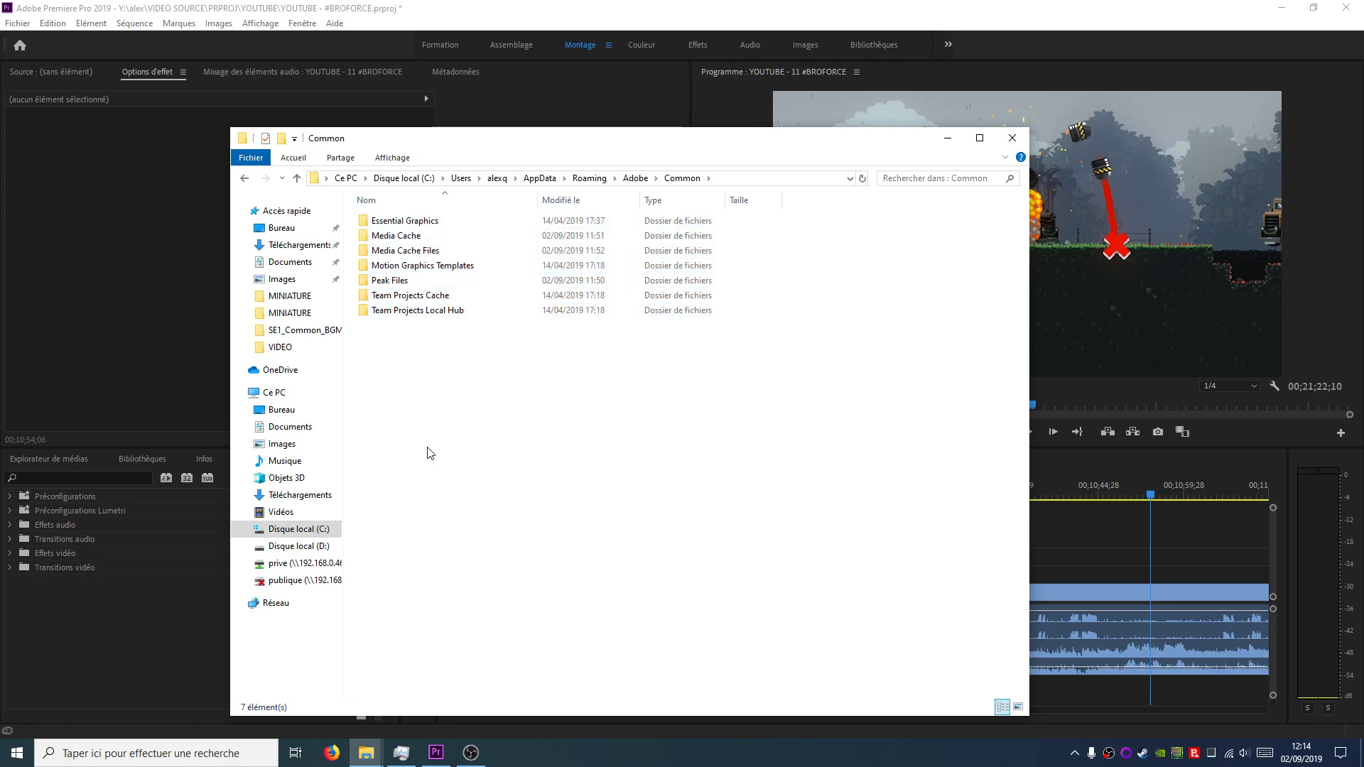
double_click(402, 237)
drag(558, 138, 310, 106)
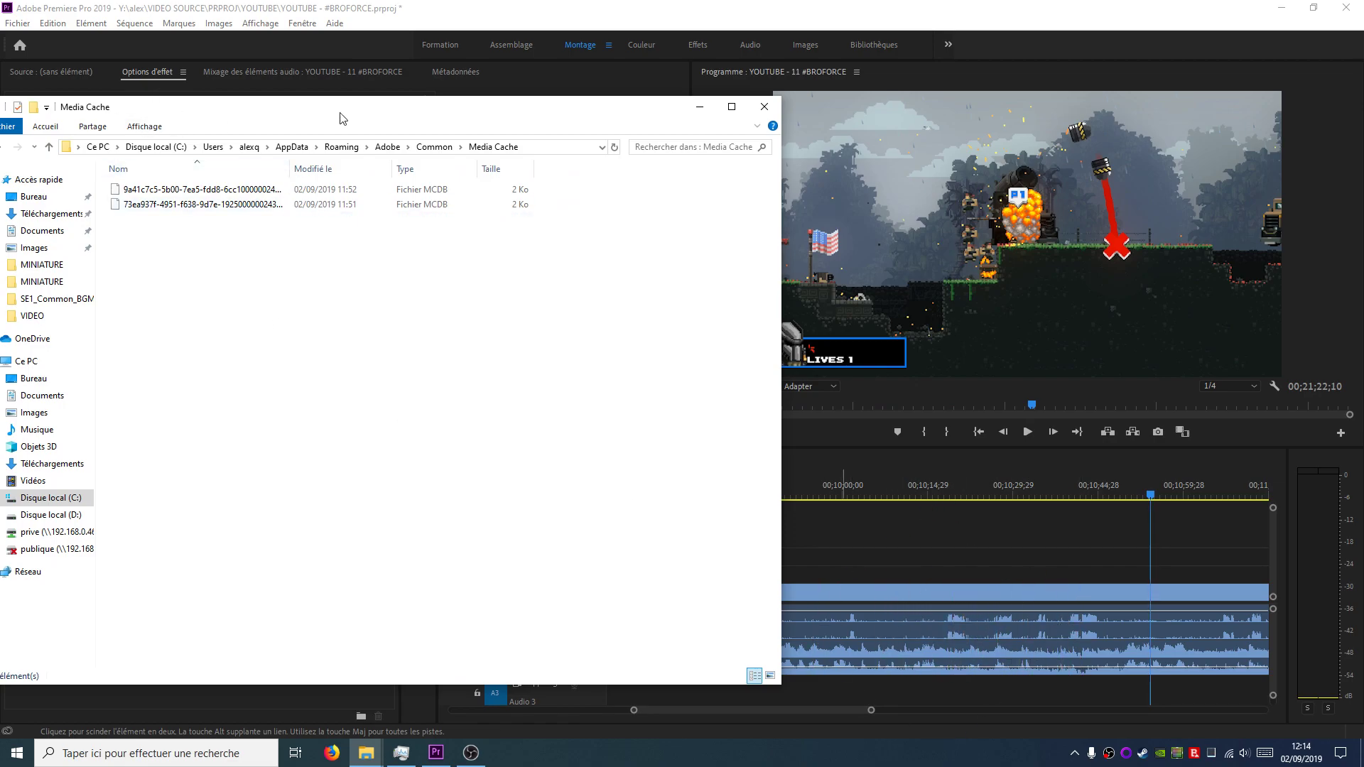
drag(296, 116, 468, 105)
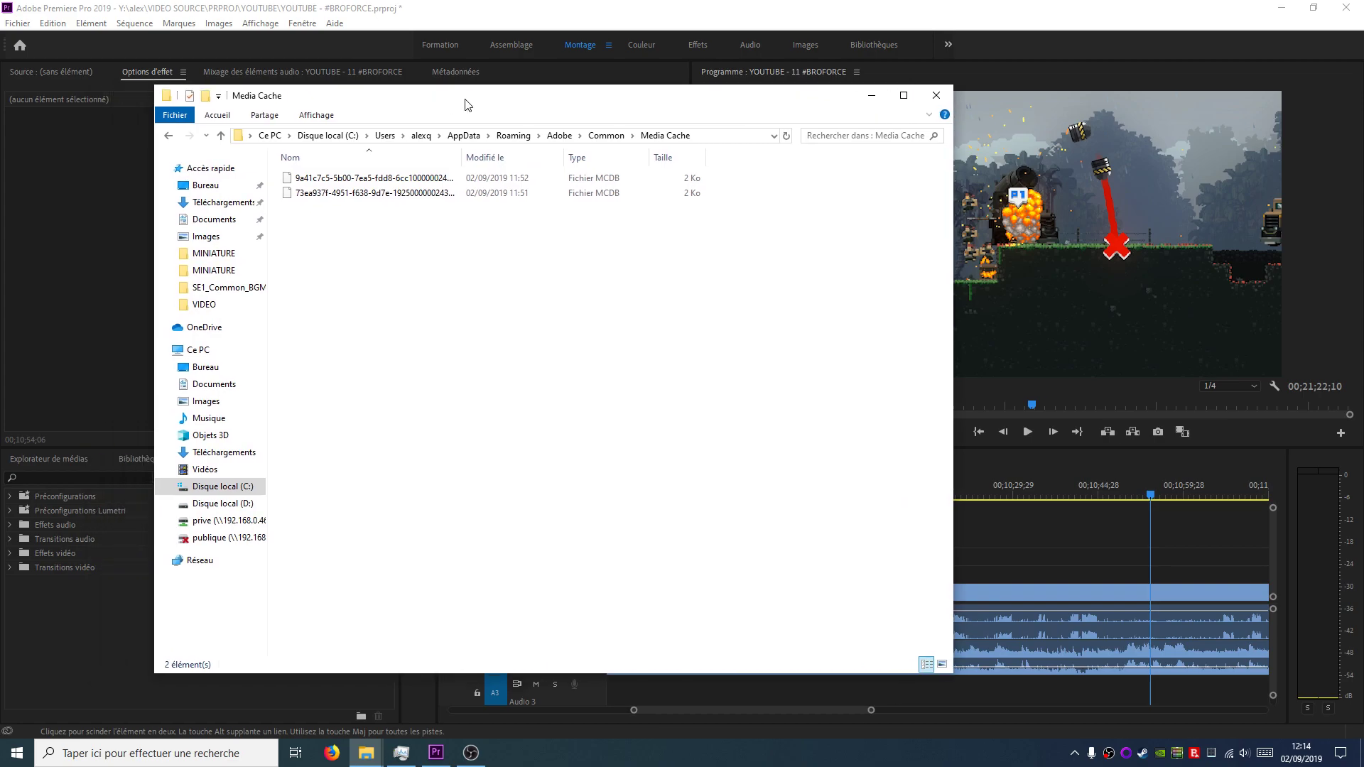
Go up to Common, view the contents of the Media Cache Files folder, and return to Common
click(221, 135)
click(350, 210)
double_click(350, 210)
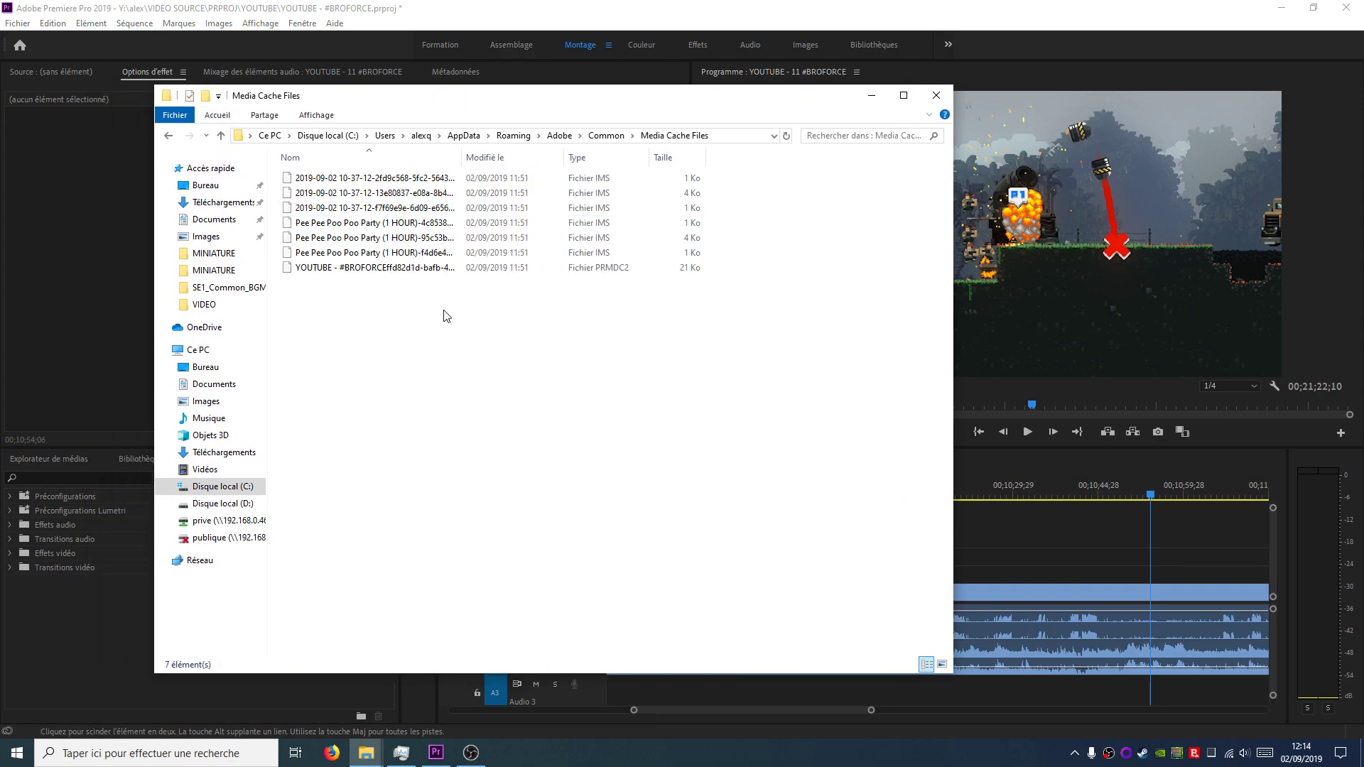
click(220, 137)
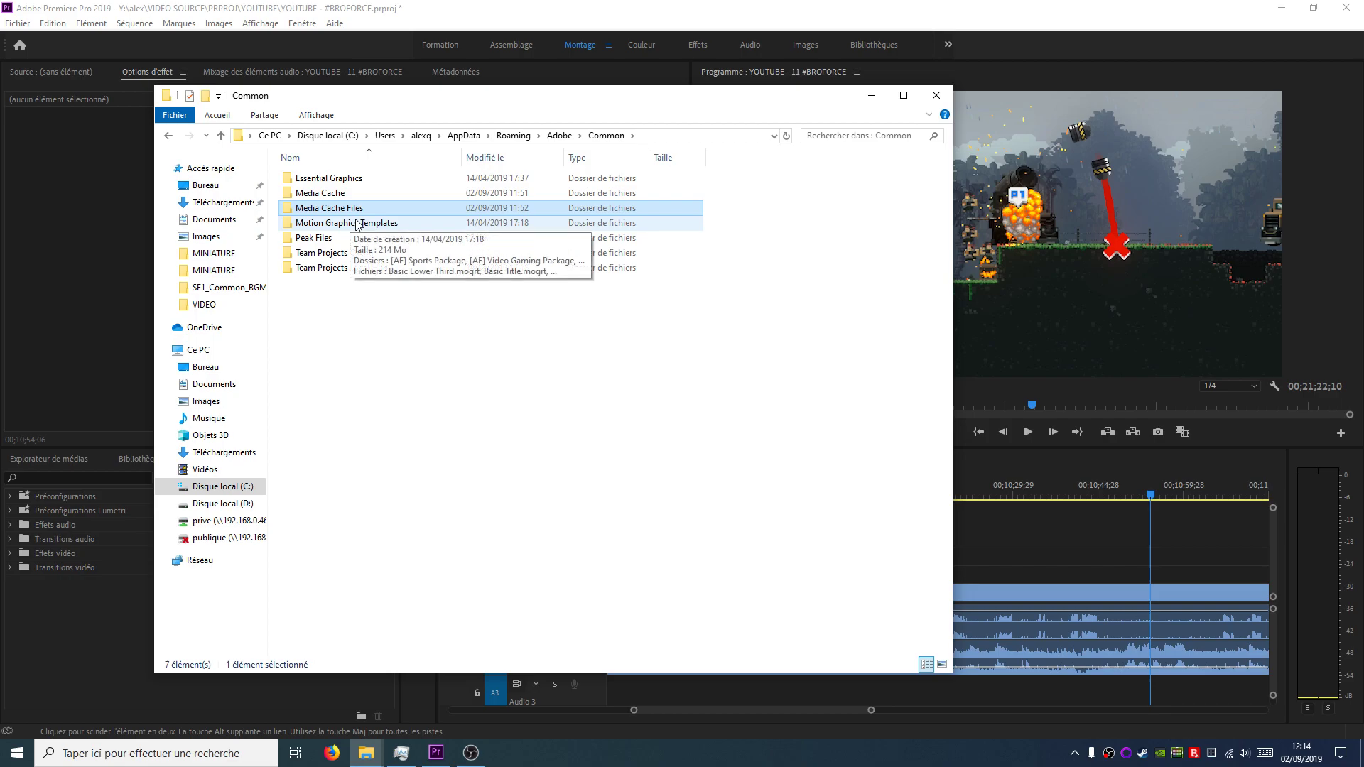
View the 2019-09-02 subfolder of Peak Files and return to the Common folder
double_click(331, 240)
double_click(313, 179)
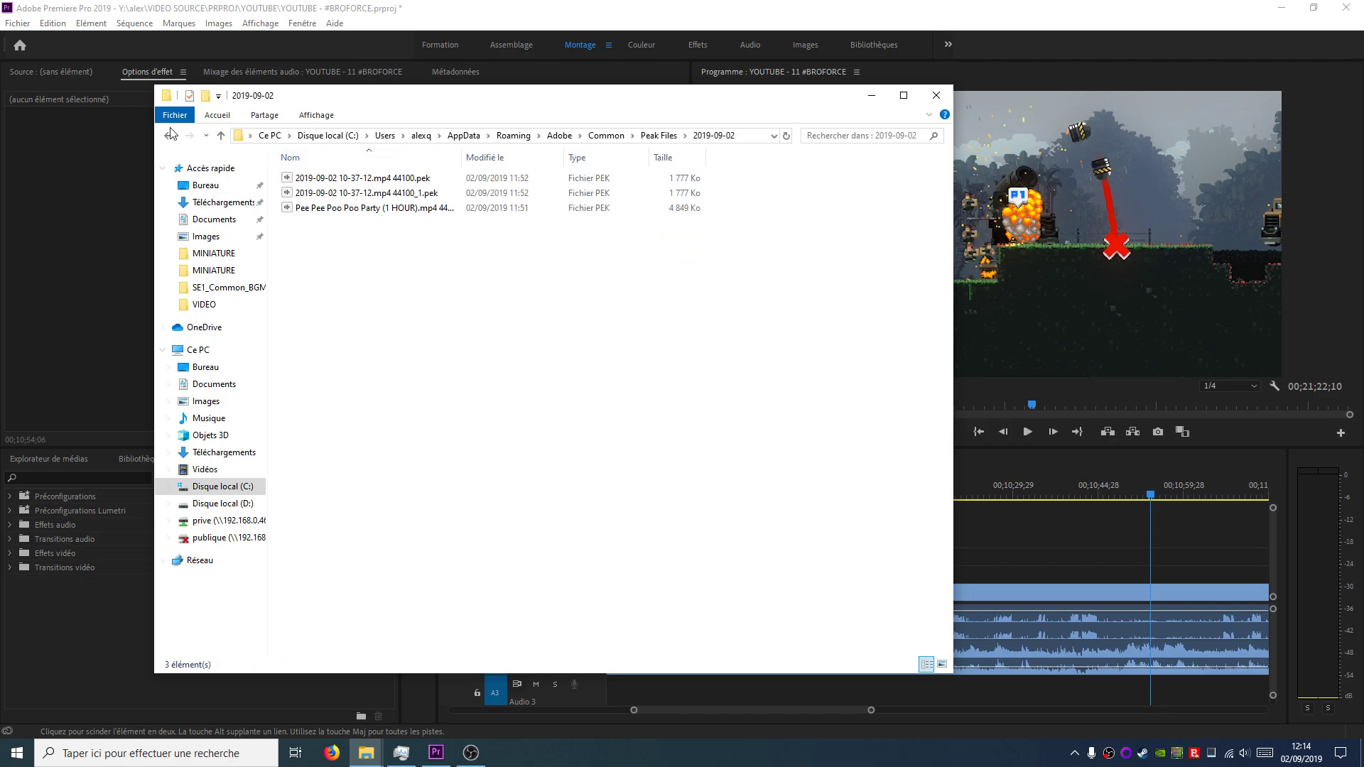
click(223, 137)
click(225, 139)
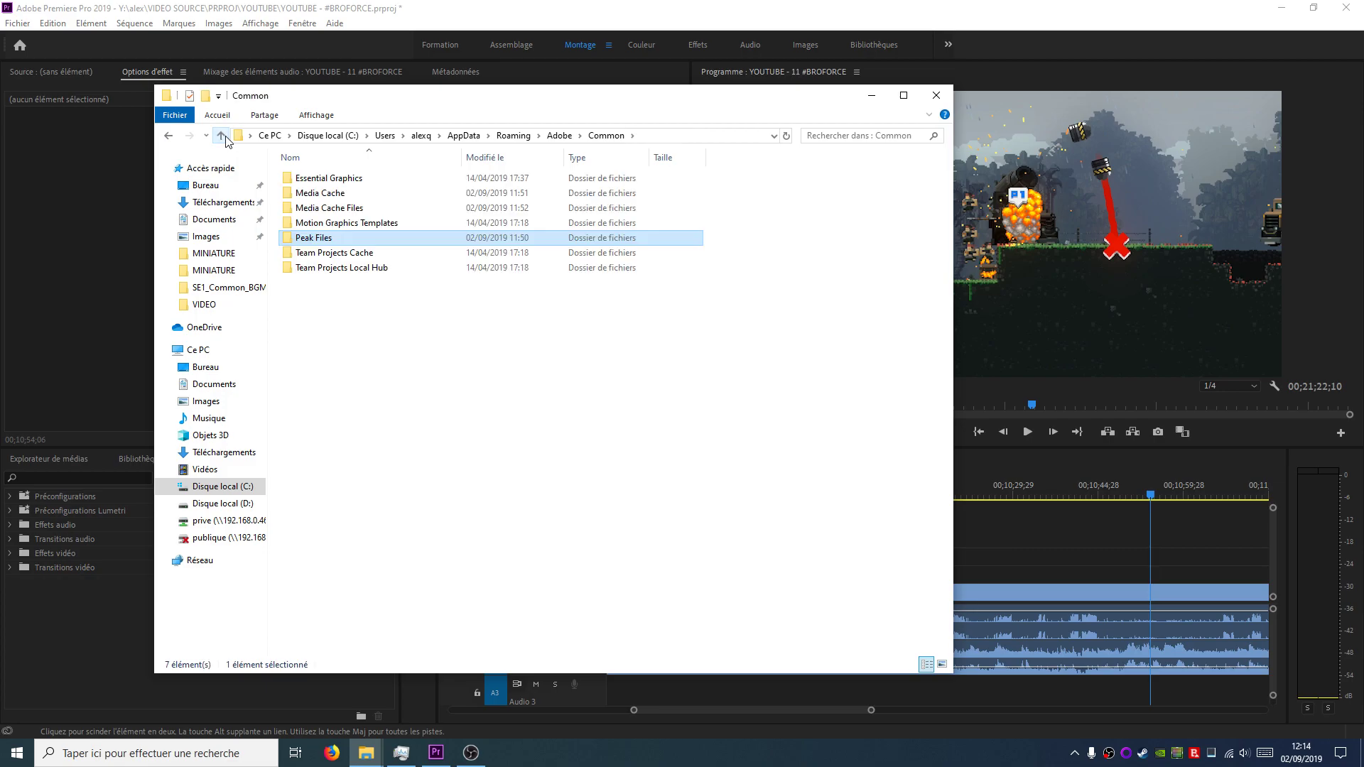